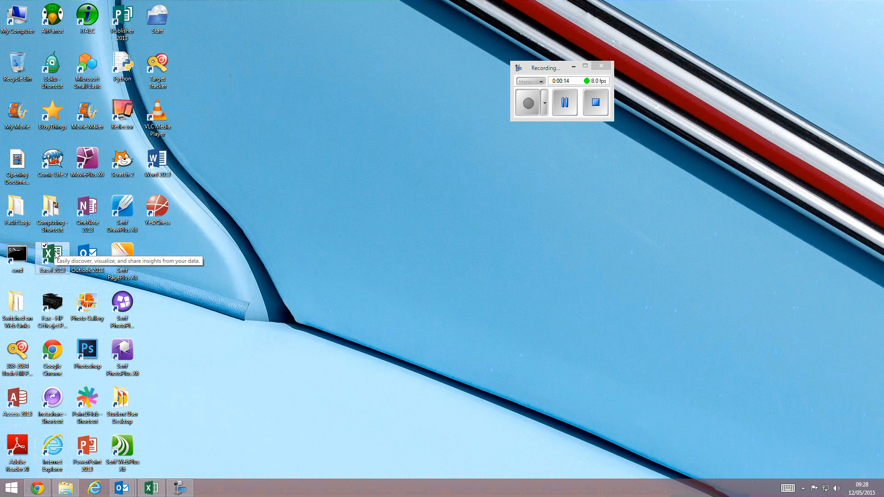
- Open Excel and create a new blank workbook
{"action": "double_click", "coordinate": [55, 254]}
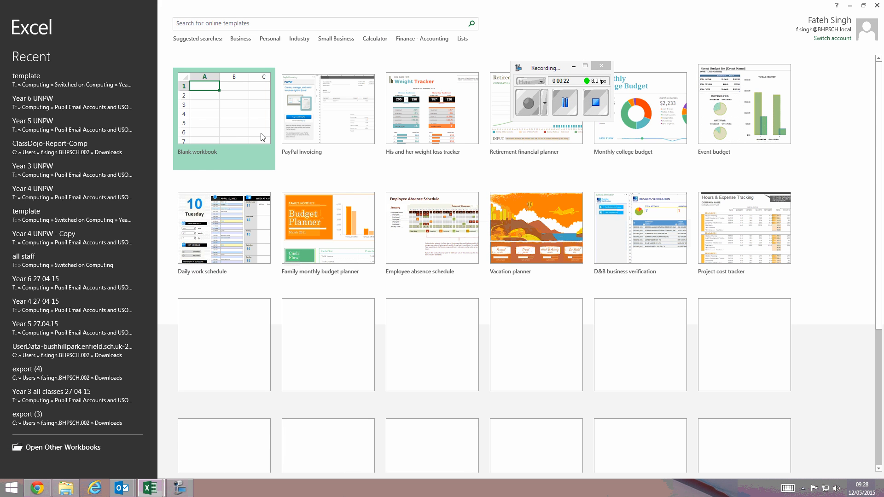
{"action": "left_click", "coordinate": [231, 129]}
{"action": "left_click", "coordinate": [229, 120]}
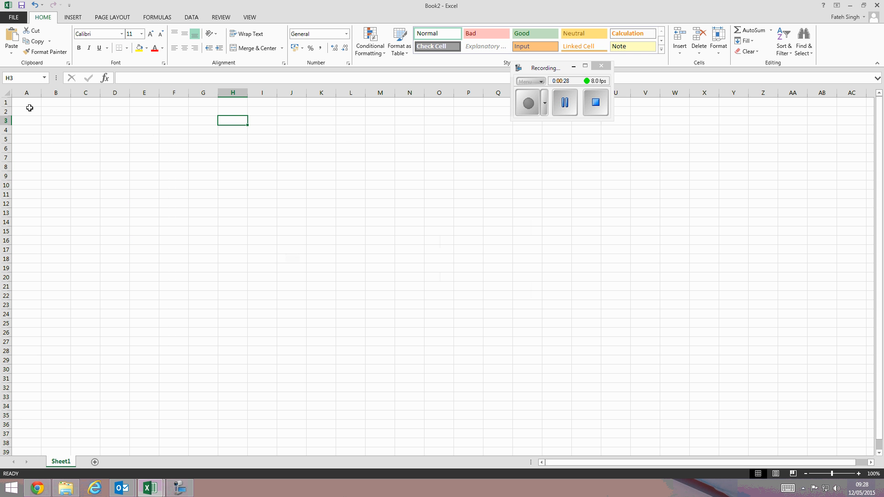
{"action": "left_click_drag", "start_coordinate": [29, 107], "coordinate": [686, 391]}
{"action": "left_click", "coordinate": [209, 188]}
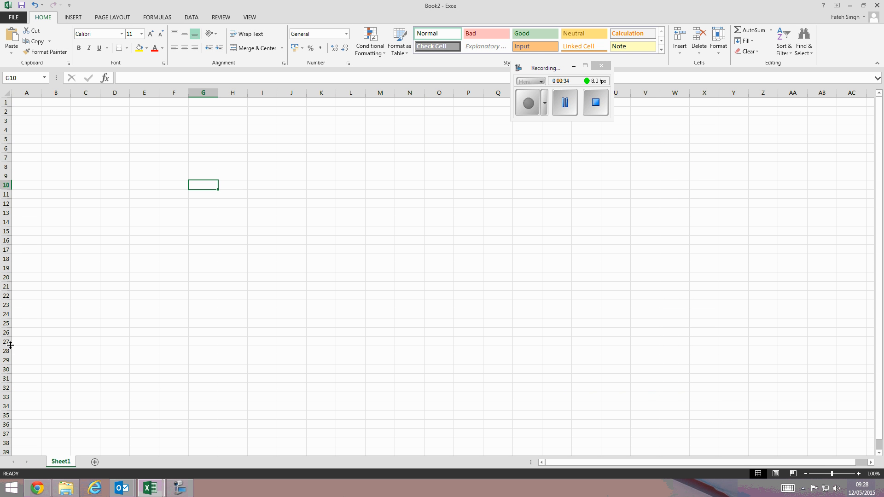
{"action": "left_click", "coordinate": [116, 173]}
{"action": "left_click", "coordinate": [114, 167]}
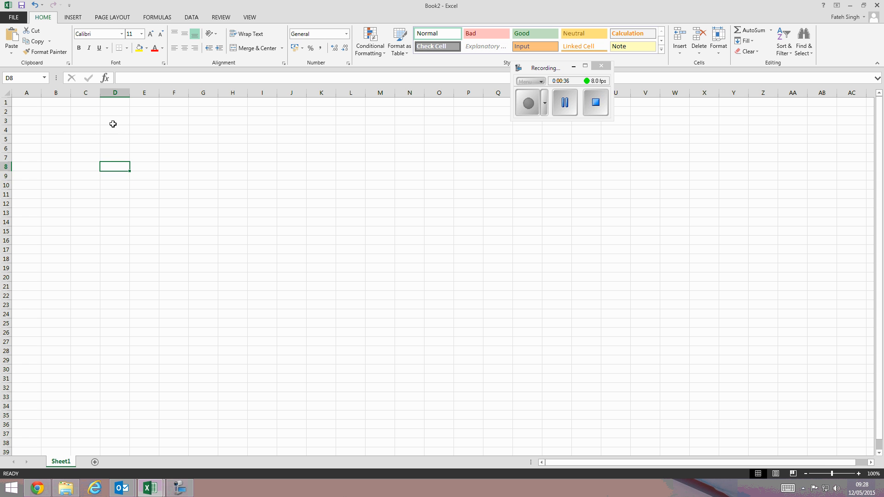
{"action": "left_click", "coordinate": [126, 178]}
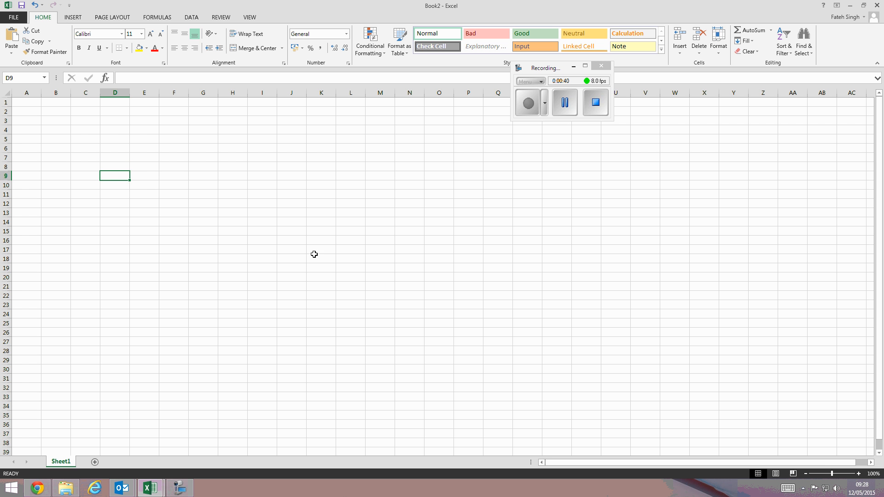
{"action": "left_click", "coordinate": [316, 232]}
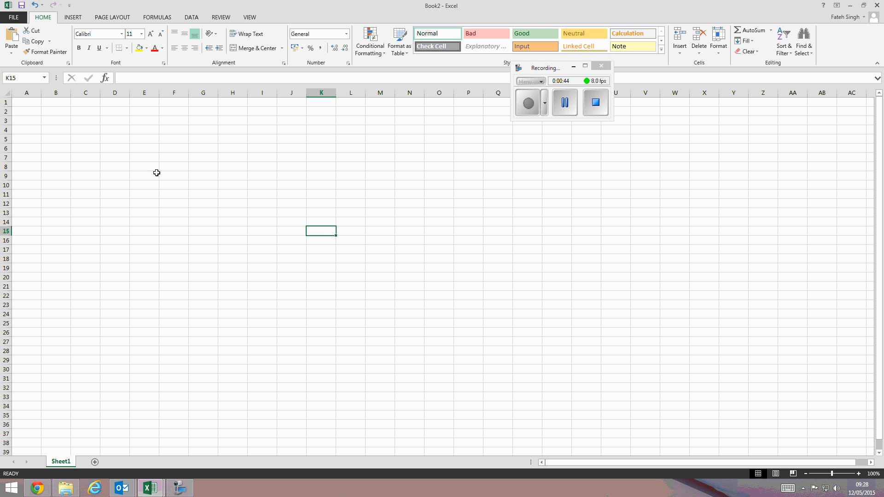
{"action": "left_click", "coordinate": [122, 141]}
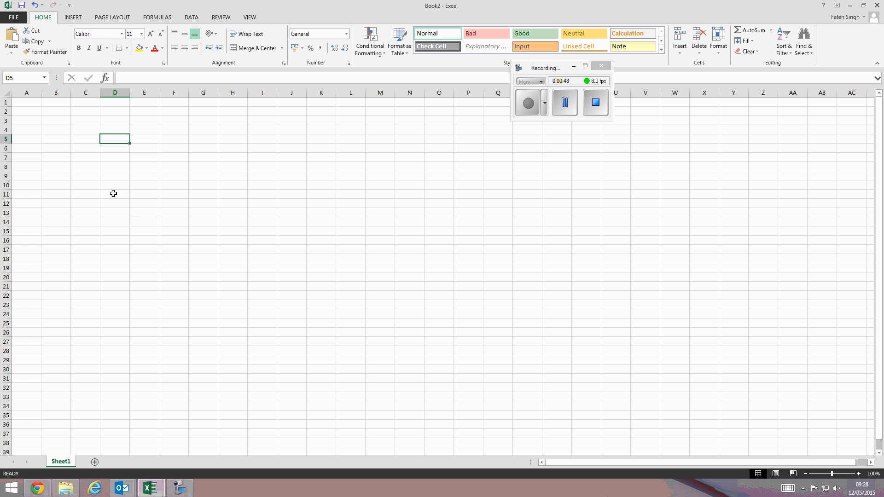
- Enter the title My survey results in cell A1
{"action": "left_click", "coordinate": [35, 101]}
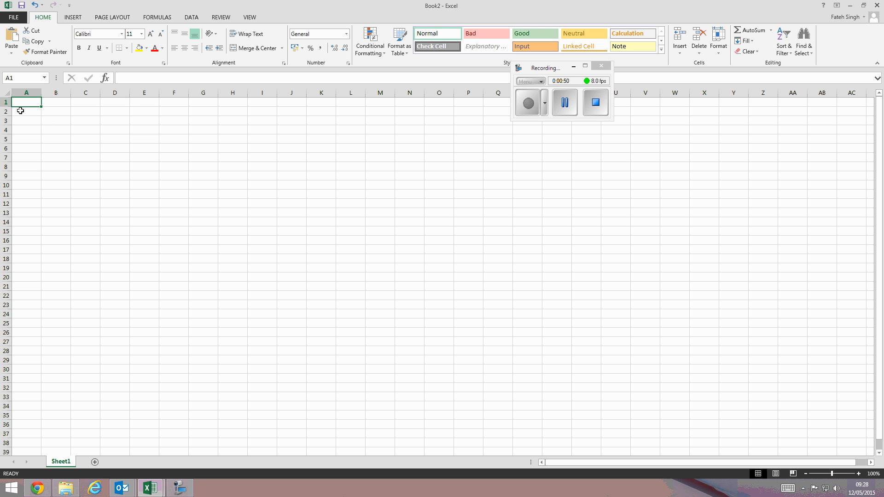
{"action": "type", "text": "My"}
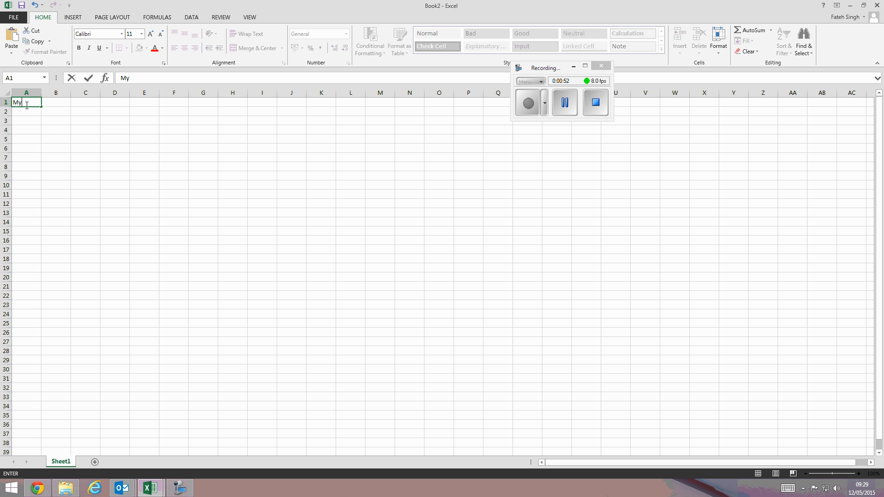
{"action": "type", "text": " survey results"}
{"action": "left_click", "coordinate": [530, 111]}
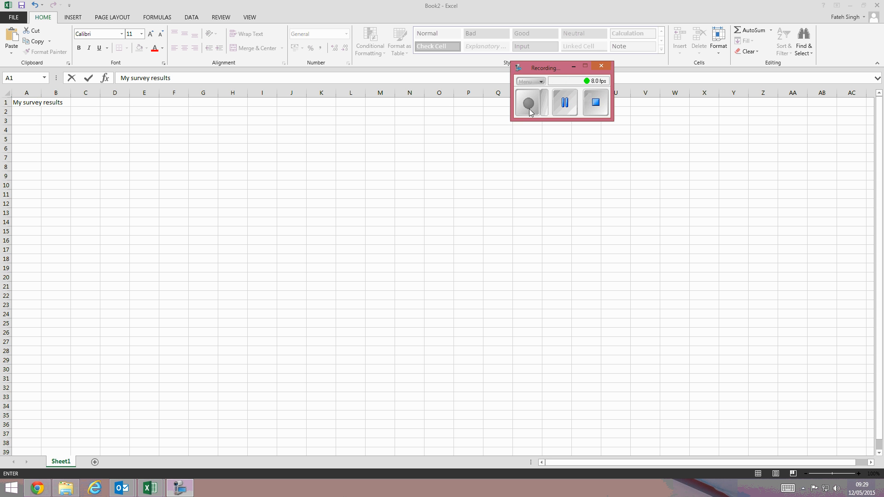
{"action": "left_click", "coordinate": [36, 120]}
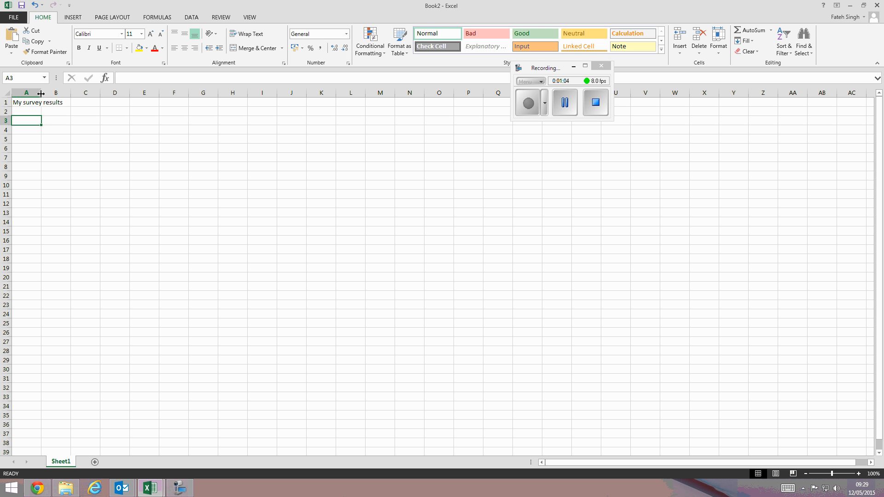
- Try merging and centering the title across cells A1 to C1
{"action": "left_click_drag", "start_coordinate": [41, 94], "coordinate": [101, 102]}
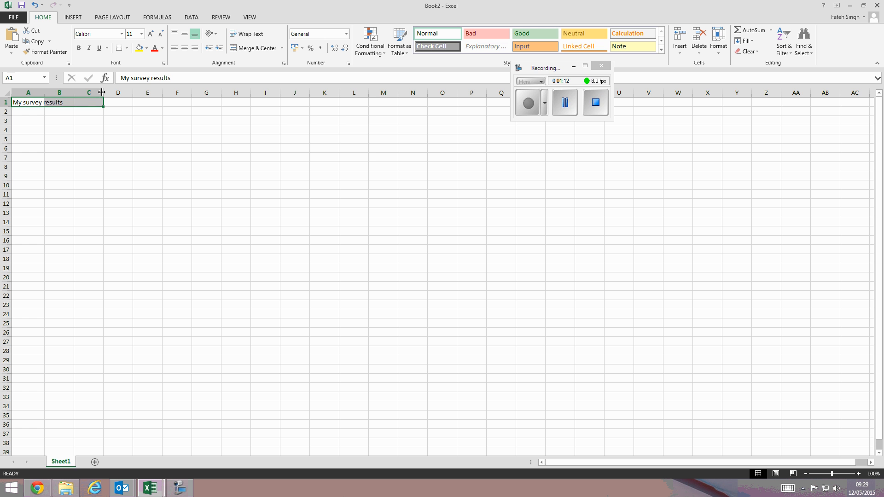
{"action": "left_click", "coordinate": [243, 49]}
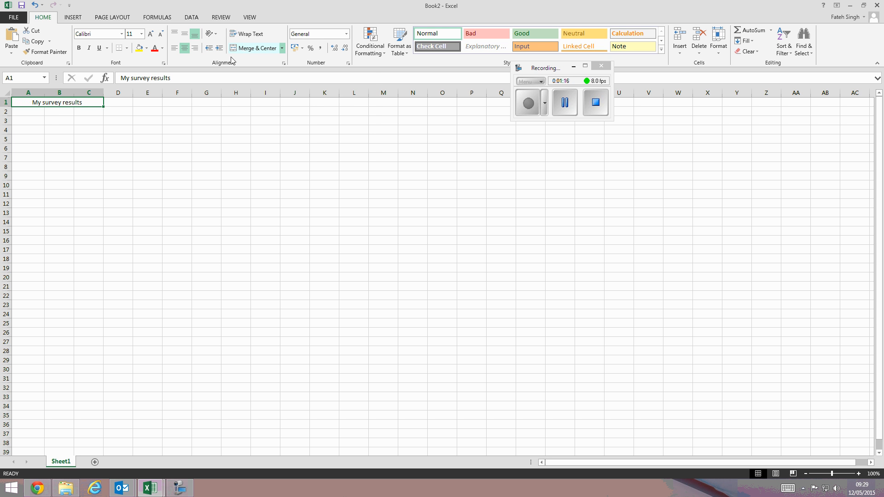
{"action": "key", "text": "ctrl+z"}
{"action": "left_click", "coordinate": [36, 111]}
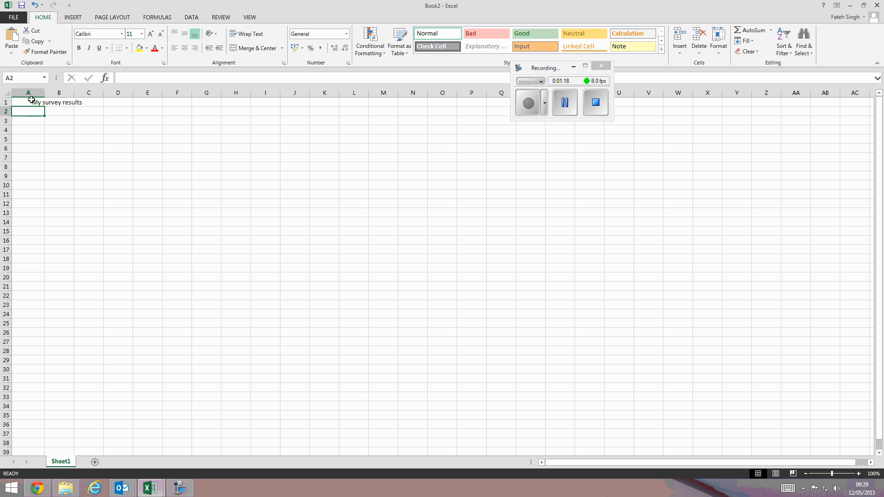
{"action": "left_click", "coordinate": [31, 100]}
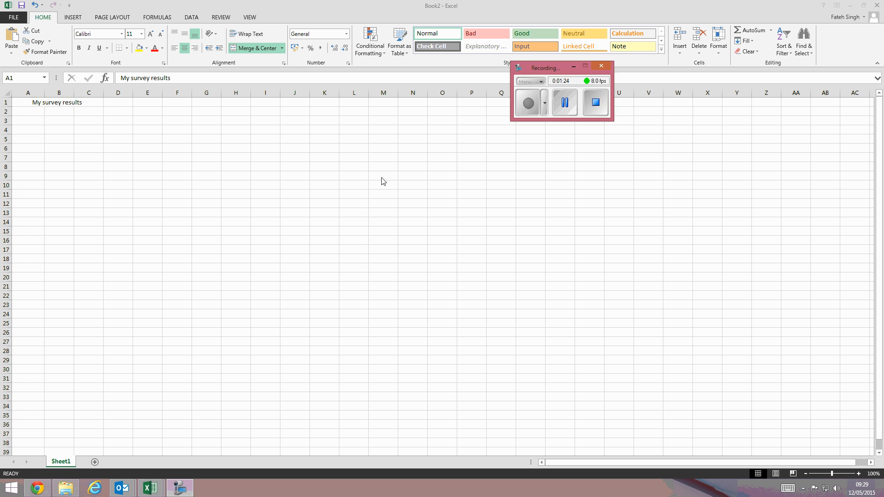
- Increase the title's font size to 20
{"action": "left_click", "coordinate": [152, 35]}
{"action": "left_click", "coordinate": [152, 35]}
{"action": "left_click", "coordinate": [152, 35]}
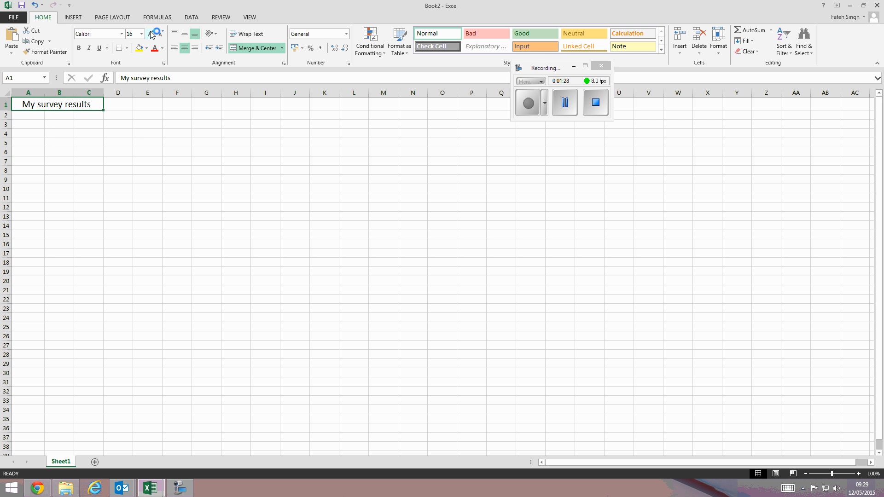
{"action": "left_click", "coordinate": [152, 34]}
{"action": "left_click", "coordinate": [152, 34]}
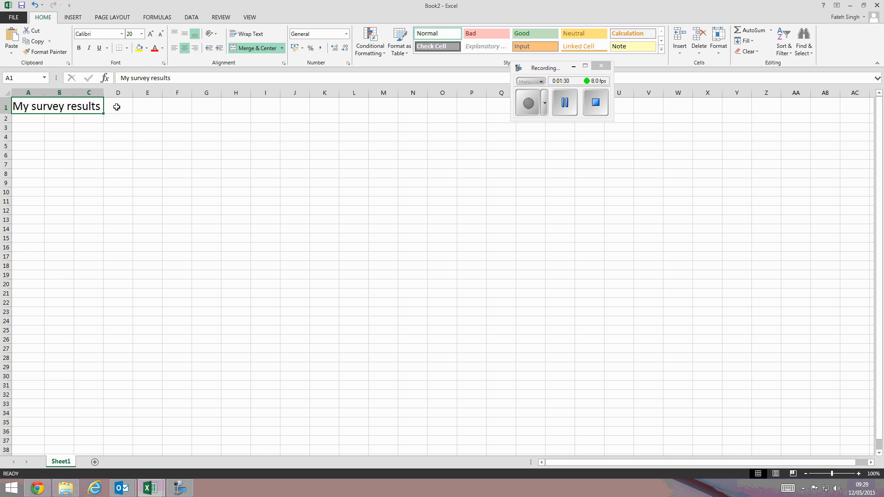
- Merge and center the title across cells A1 to E1
{"action": "left_click_drag", "start_coordinate": [116, 106], "coordinate": [67, 107]}
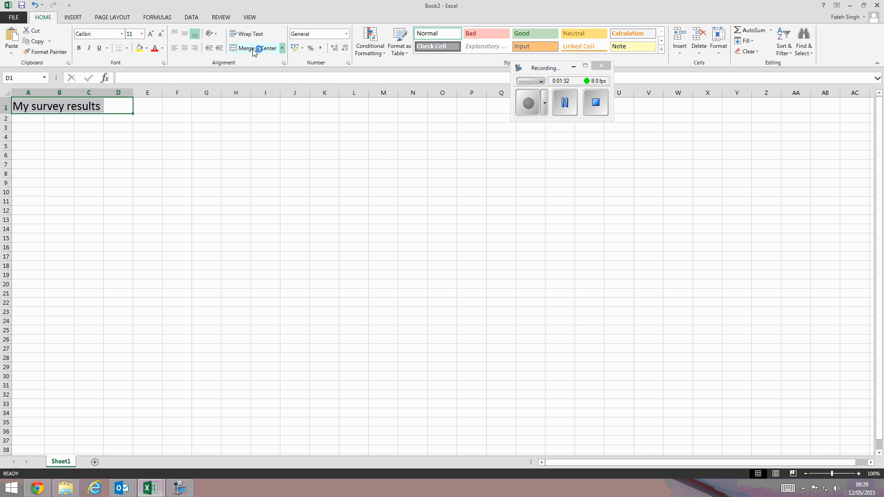
{"action": "left_click", "coordinate": [252, 49]}
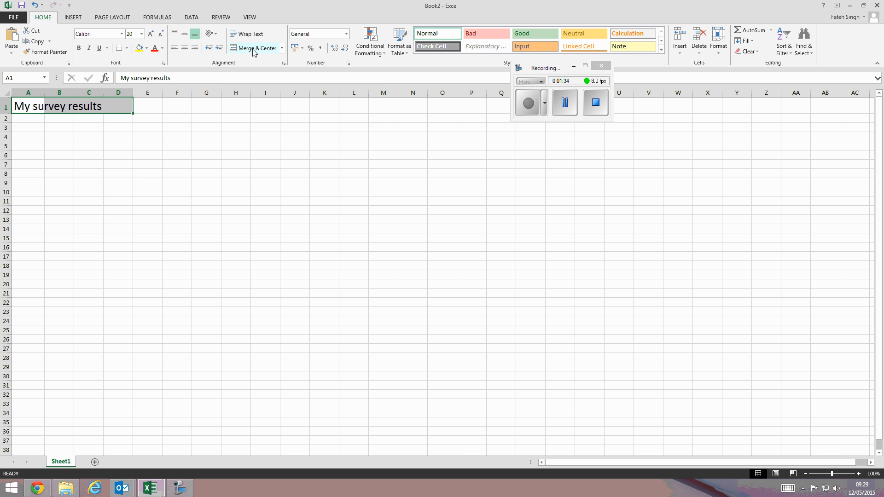
{"action": "left_click", "coordinate": [124, 136]}
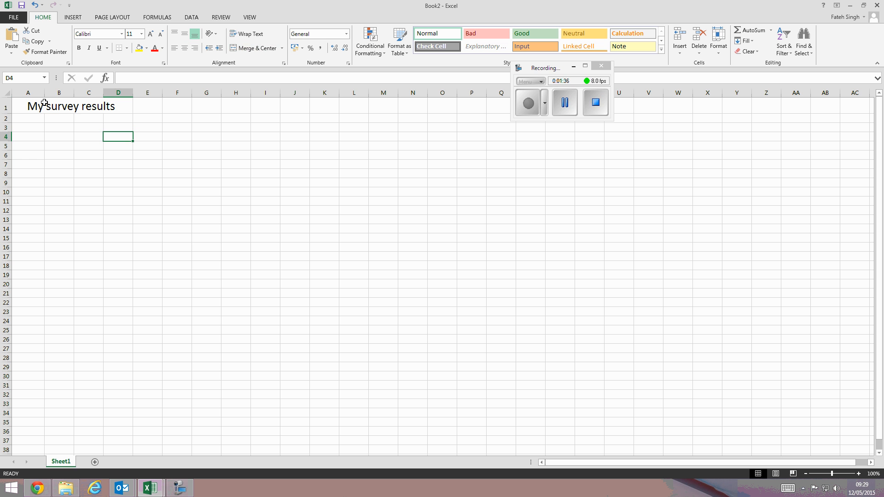
{"action": "left_click_drag", "start_coordinate": [25, 103], "coordinate": [142, 103]}
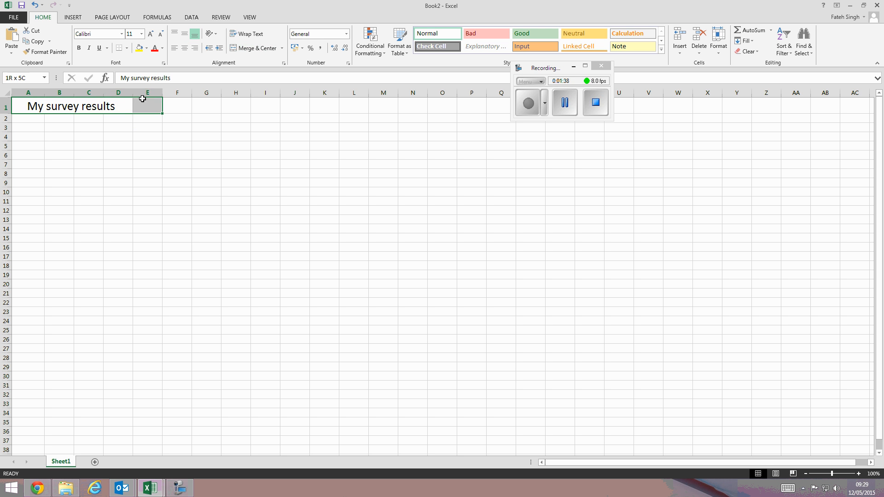
{"action": "left_click", "coordinate": [253, 46]}
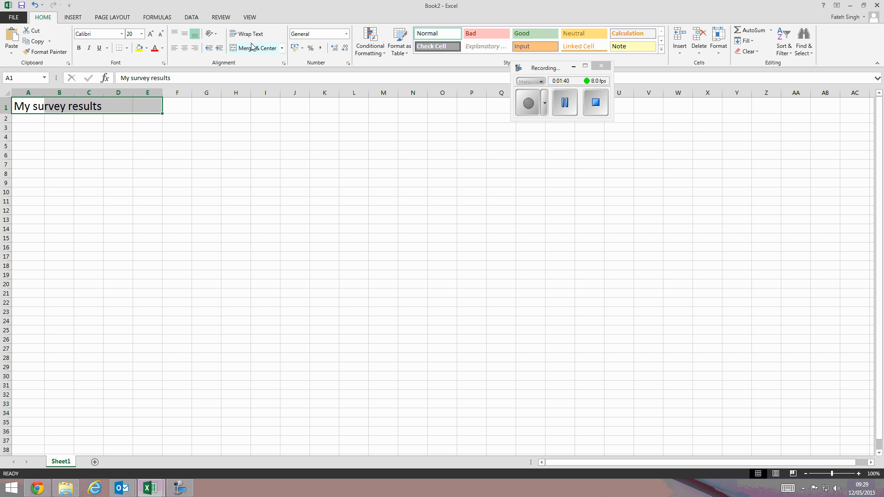
{"action": "left_click", "coordinate": [254, 48]}
{"action": "left_click", "coordinate": [184, 152]}
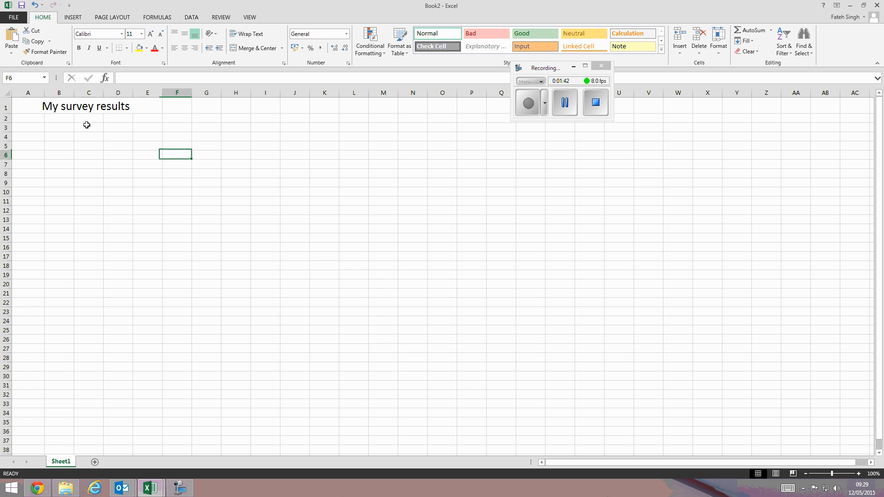
- Reduce the title's font size to 16
{"action": "left_click", "coordinate": [117, 105]}
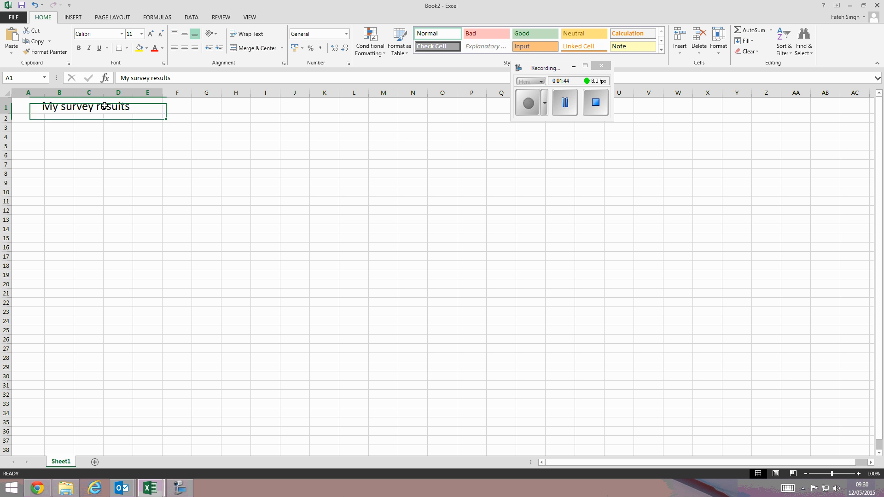
{"action": "left_click", "coordinate": [160, 34]}
{"action": "left_click", "coordinate": [161, 34]}
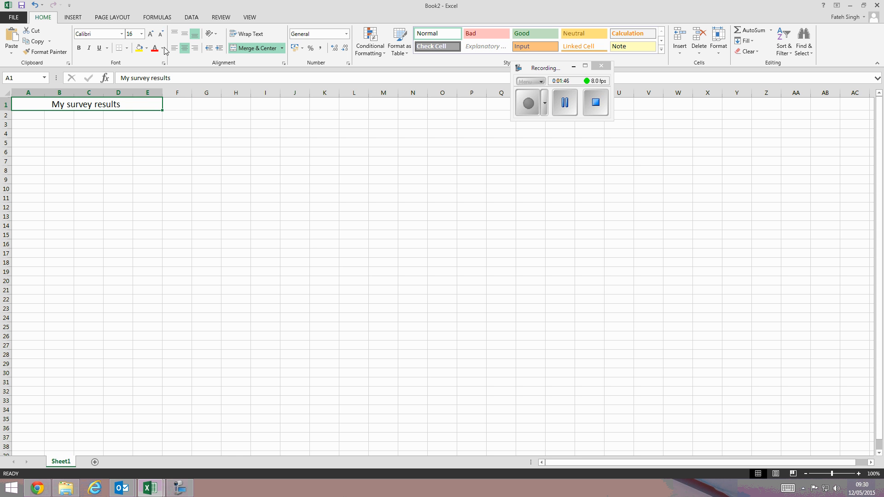
- Give the title a dark blue font colour and make it bold
{"action": "left_click", "coordinate": [162, 47]}
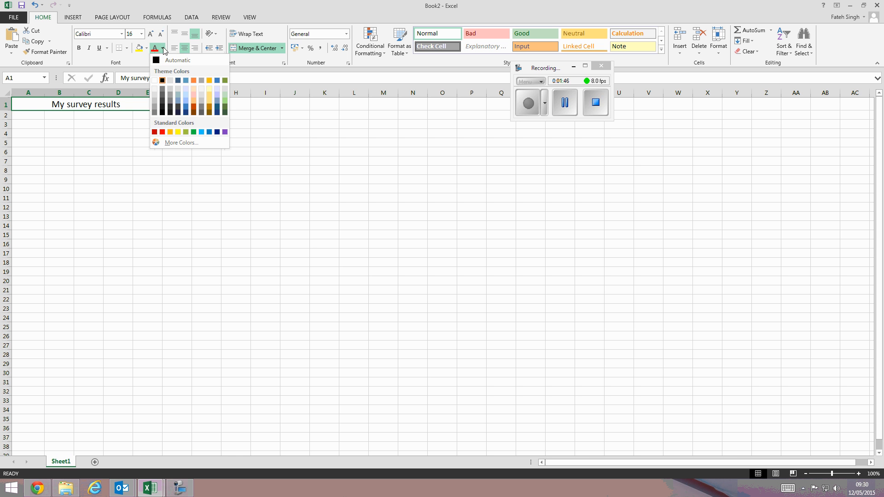
{"action": "left_click", "coordinate": [187, 112]}
{"action": "left_click", "coordinate": [79, 48]}
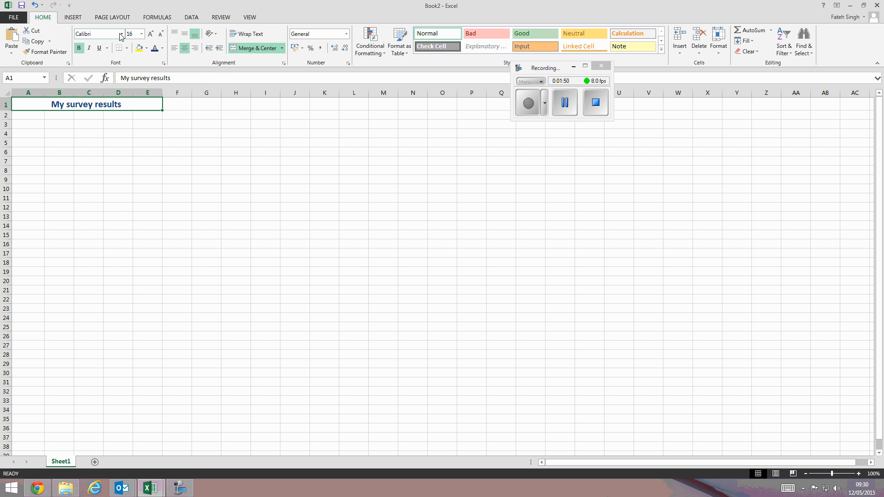
- Change the title's font to Adamsky SF
{"action": "left_click", "coordinate": [121, 33]}
{"action": "left_click", "coordinate": [119, 146]}
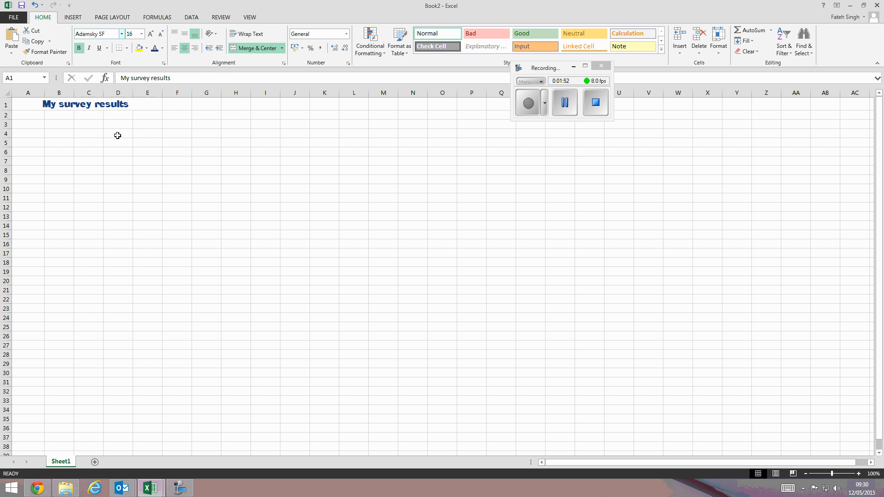
{"action": "left_click", "coordinate": [119, 144]}
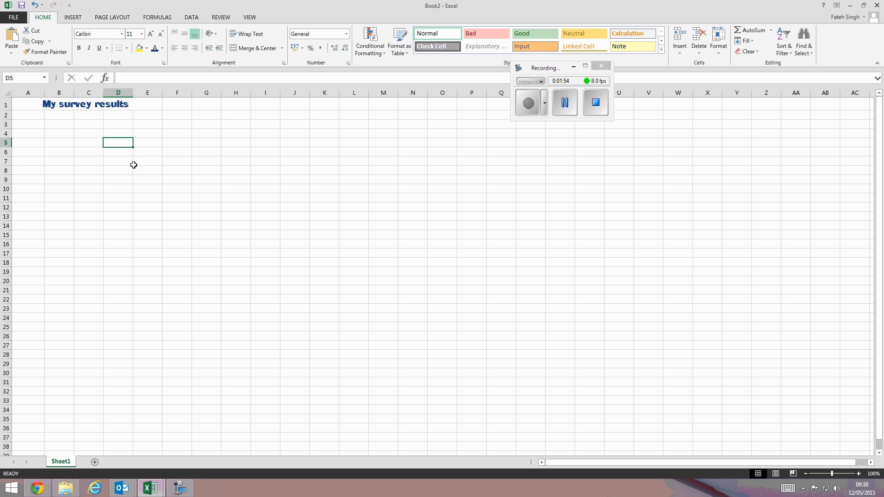
- Enter Question 1 in cell A3
{"action": "left_click", "coordinate": [40, 127]}
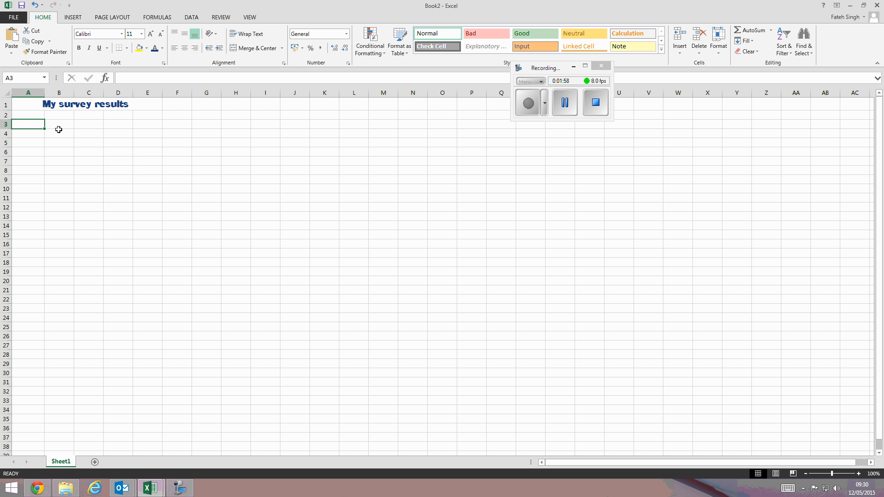
{"action": "type", "text": "Questi"}
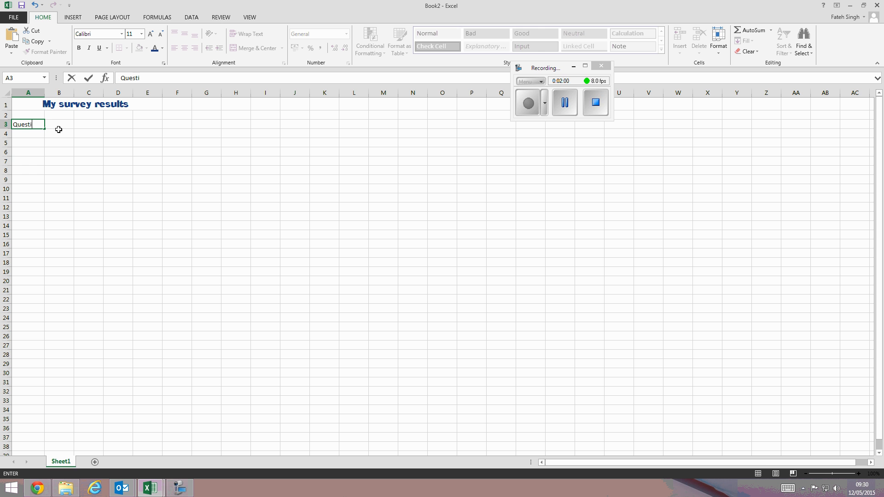
{"action": "type", "text": "on 1"}
{"action": "left_click", "coordinate": [59, 130]}
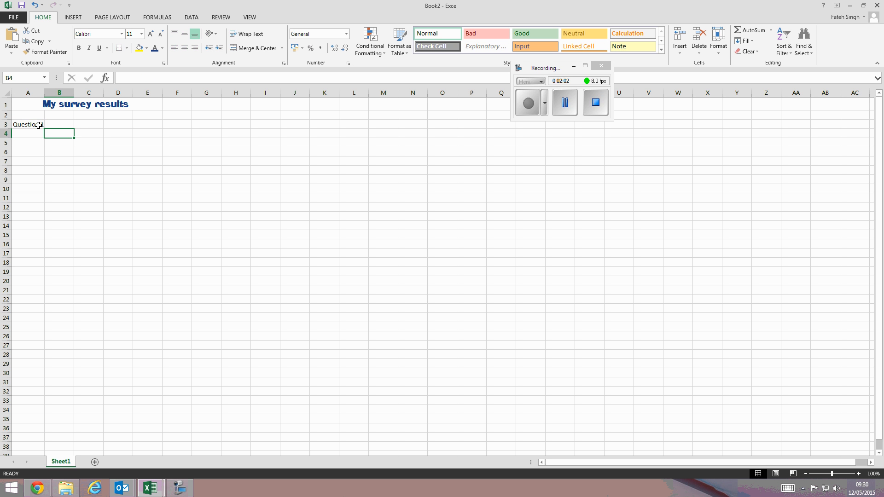
- Merge cells A3 to E3 and left-align the Question 1 heading
{"action": "left_click_drag", "start_coordinate": [39, 126], "coordinate": [142, 126]}
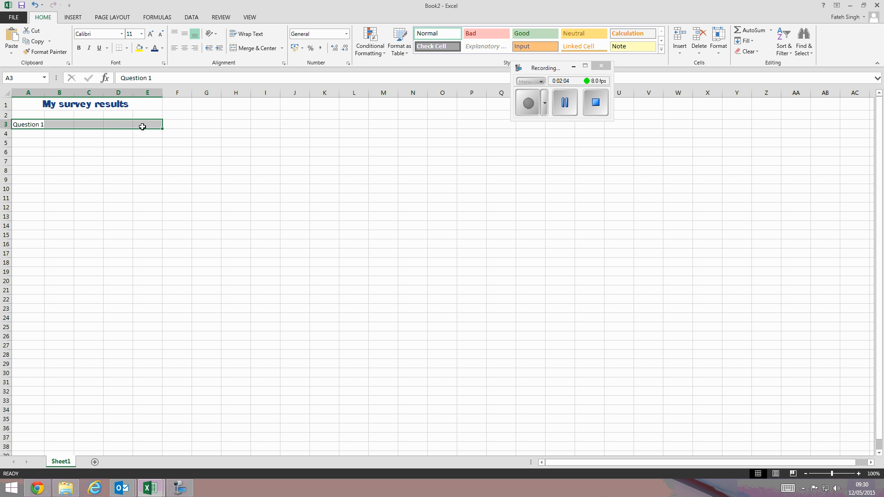
{"action": "left_click", "coordinate": [255, 49]}
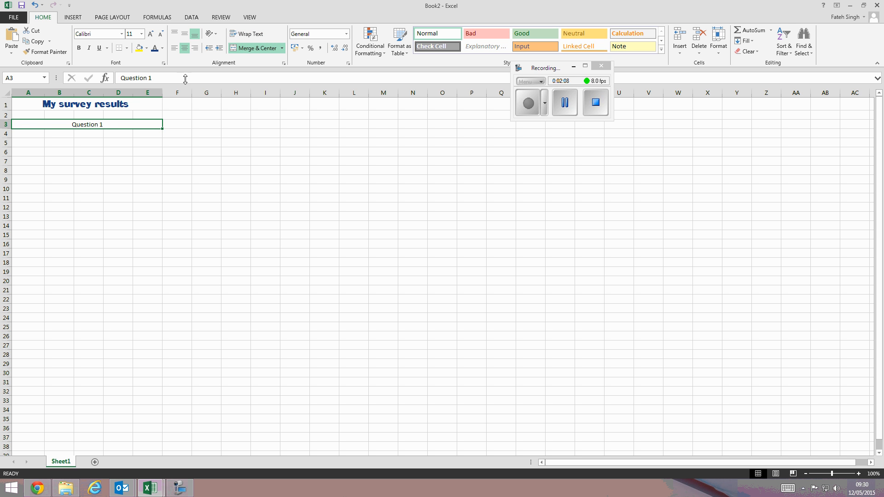
{"action": "left_click", "coordinate": [179, 54]}
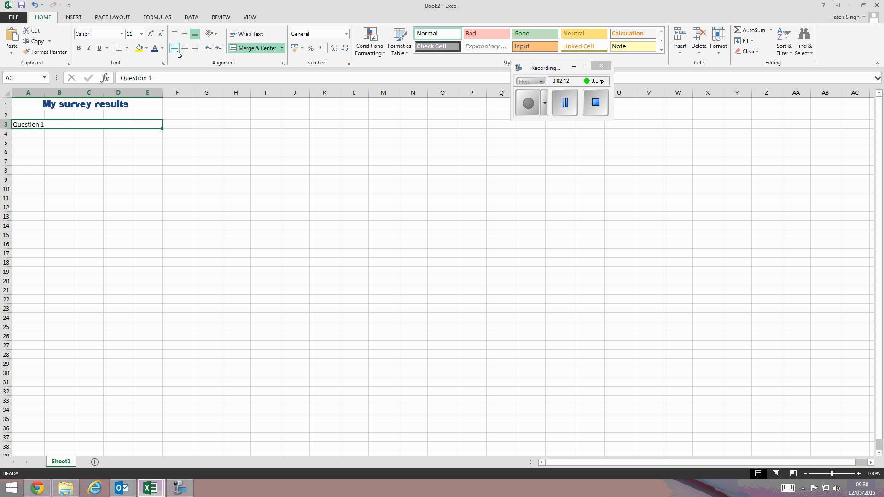
- Enter the question "what is your favourite subject" in cell A4
{"action": "left_click", "coordinate": [129, 141]}
{"action": "left_click", "coordinate": [44, 137]}
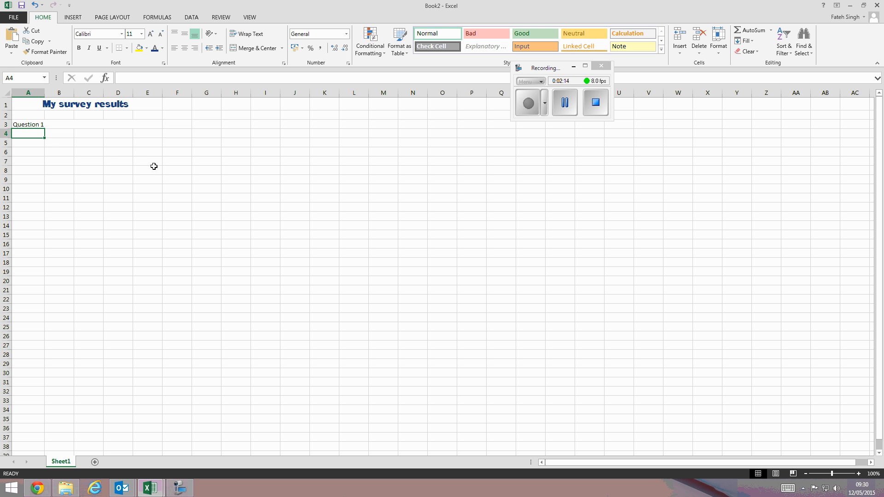
{"action": "type", "text": "wha"}
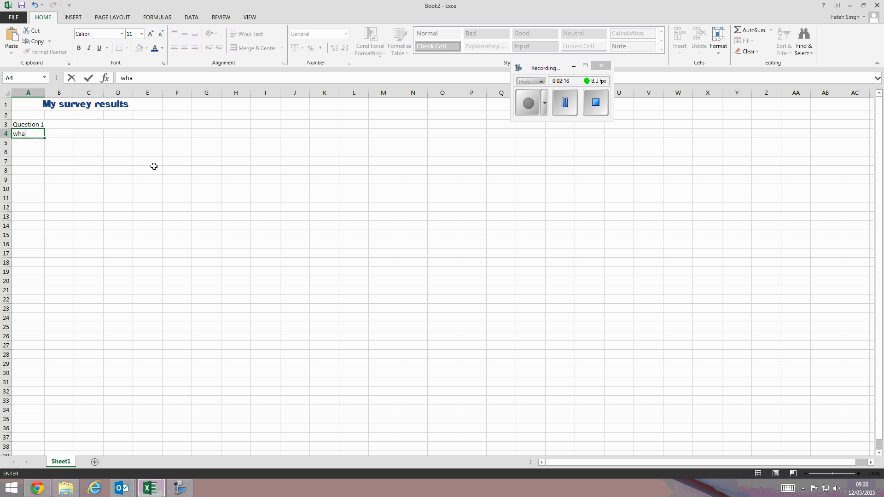
{"action": "type", "text": "t is your favourite subject"}
{"action": "left_click", "coordinate": [82, 142]}
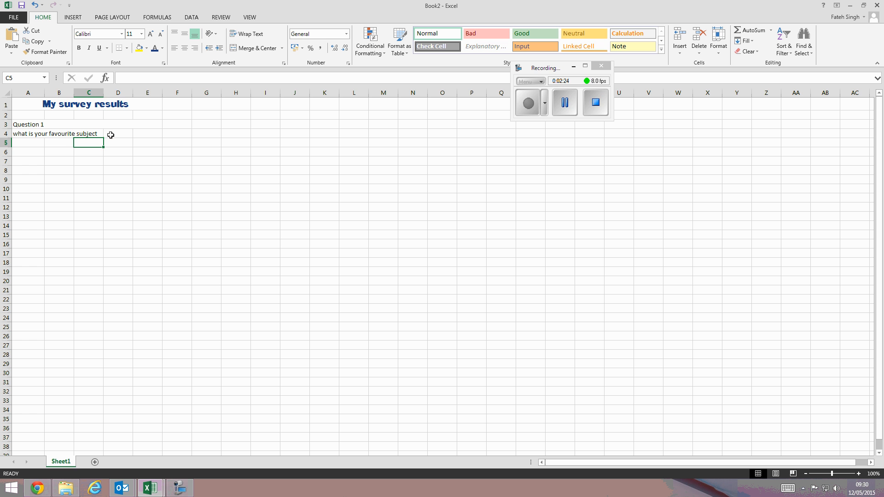
- Merge cells A4 to E4 and left-align the question text
{"action": "left_click_drag", "start_coordinate": [27, 134], "coordinate": [144, 134]}
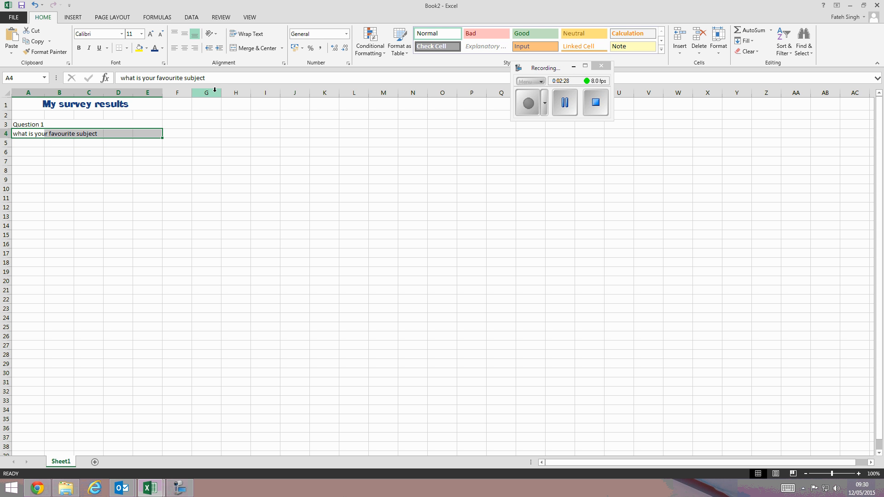
{"action": "left_click", "coordinate": [253, 49]}
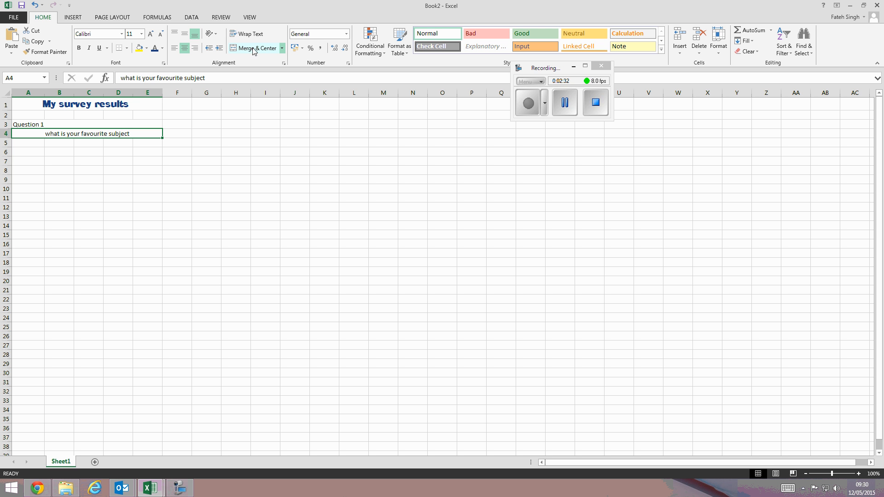
{"action": "left_click", "coordinate": [174, 48]}
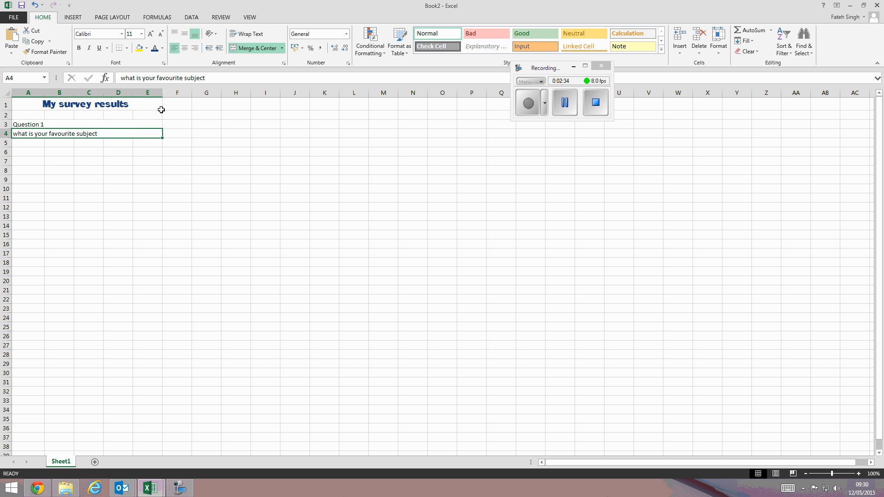
- Add a question mark to the end of the question in cell A4
{"action": "left_click", "coordinate": [138, 169]}
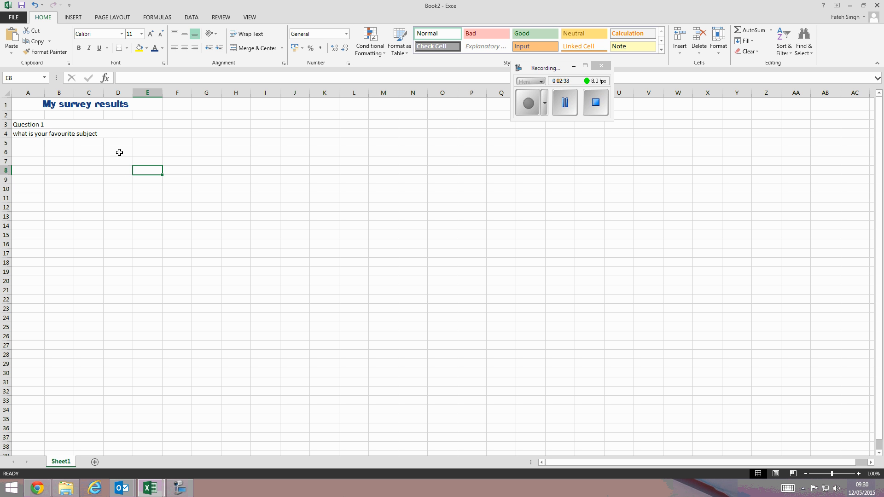
{"action": "left_click", "coordinate": [34, 145]}
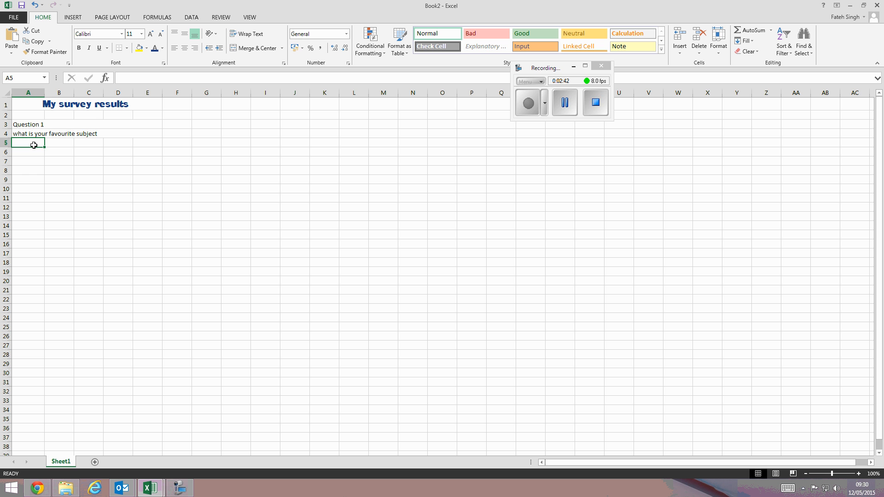
{"action": "left_click", "coordinate": [102, 133]}
{"action": "left_click", "coordinate": [214, 77]}
{"action": "type", "text": "?"}
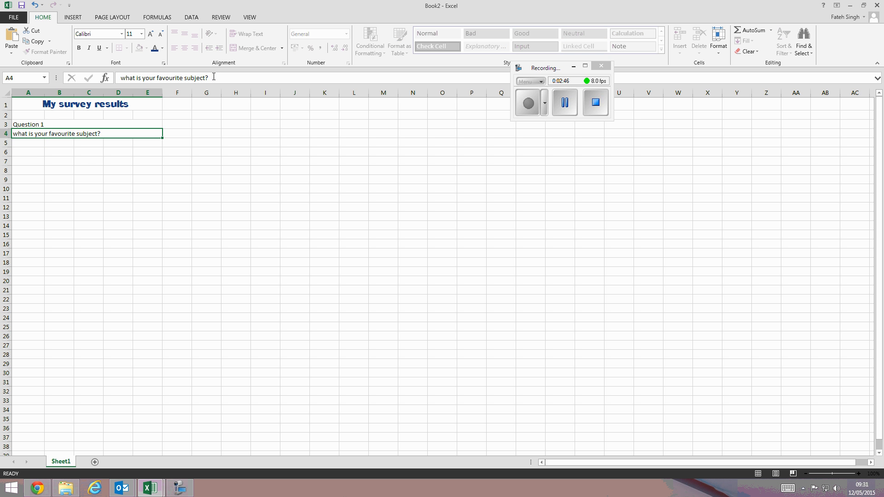
{"action": "key", "text": "Return"}
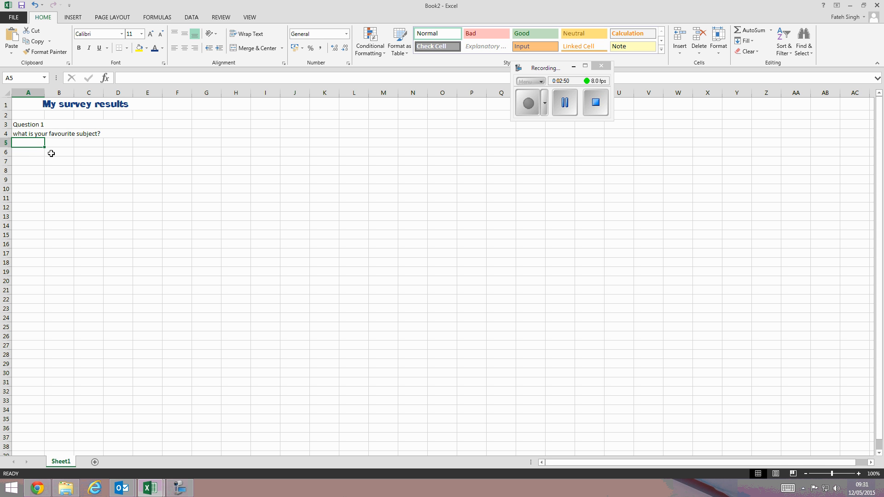
- Enter the subject headings PE, ICT, Maths and English in cells A5 to D5
{"action": "type", "text": "PE"}
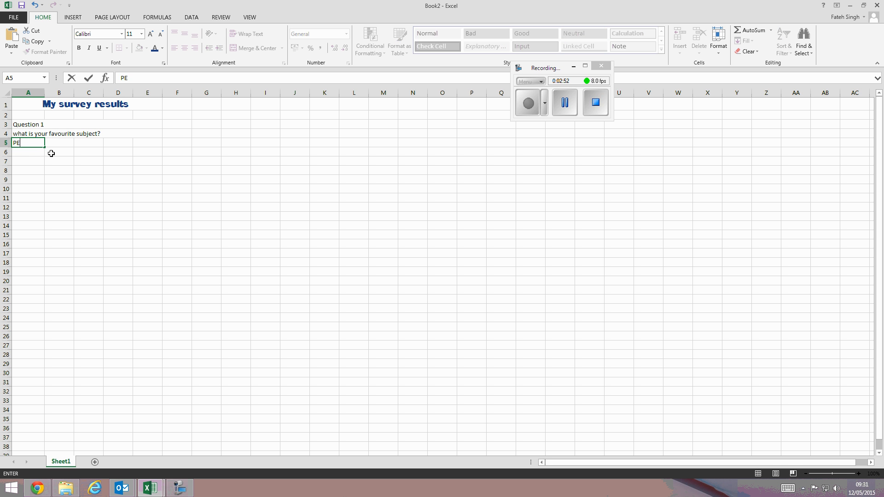
{"action": "key", "text": "Tab"}
{"action": "type", "text": "ICT"}
{"action": "key", "text": "Tab"}
{"action": "type", "text": "MA"}
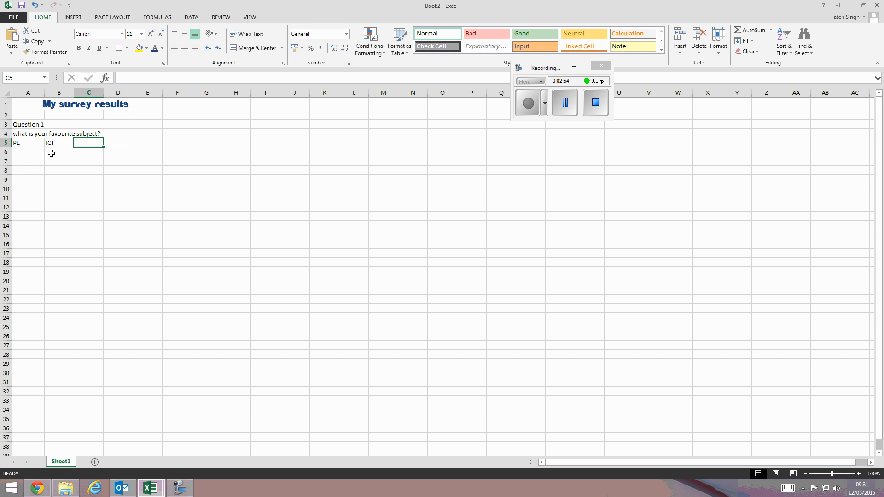
{"action": "key", "text": "BackSpace"}
{"action": "key", "text": "BackSpace"}
{"action": "key", "text": "BackSpace"}
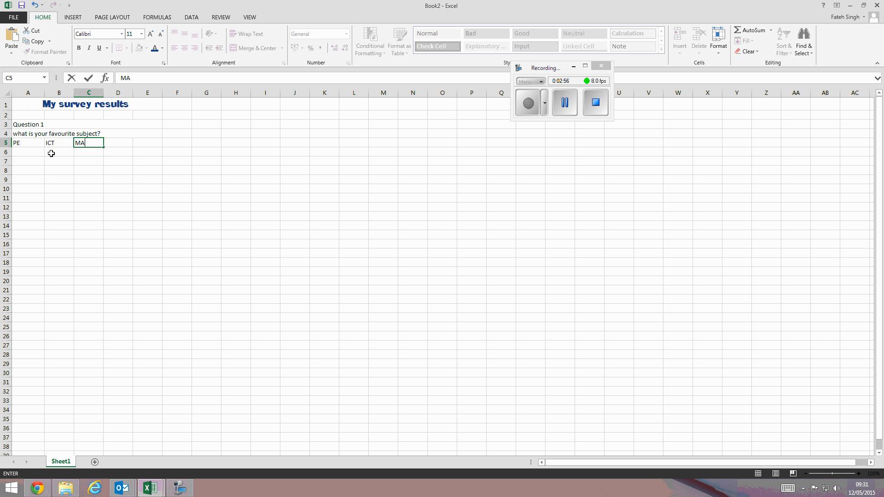
{"action": "type", "text": "ths"}
{"action": "key", "text": "Tab"}
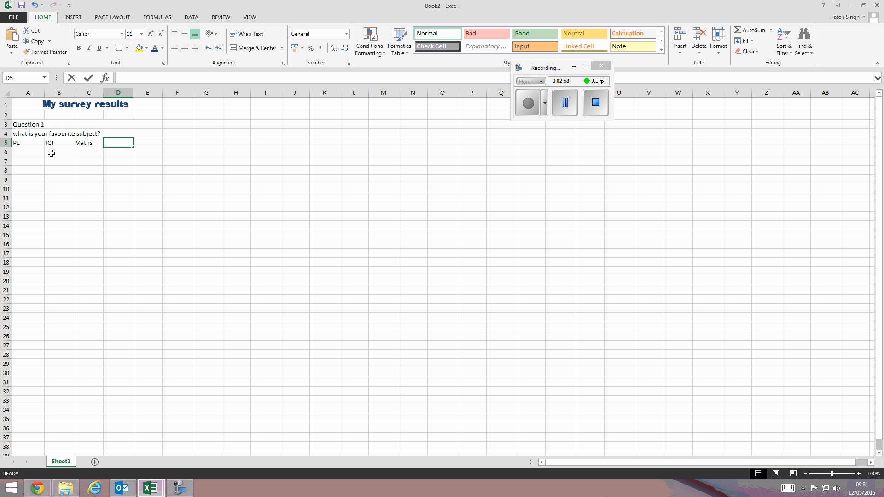
{"action": "type", "text": "English"}
{"action": "key", "text": "Tab"}
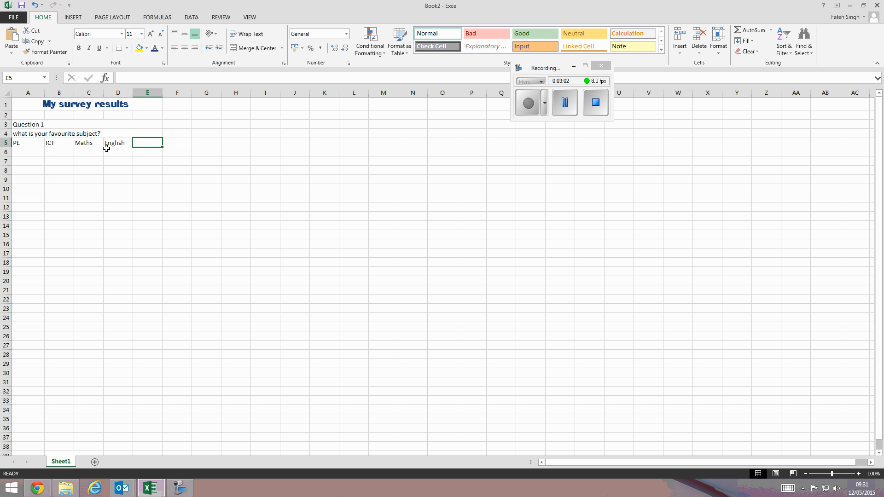
- Add Science as the subject heading in cell E5
{"action": "left_click", "coordinate": [564, 103]}
{"action": "left_click", "coordinate": [137, 142]}
{"action": "type", "text": "Science"}
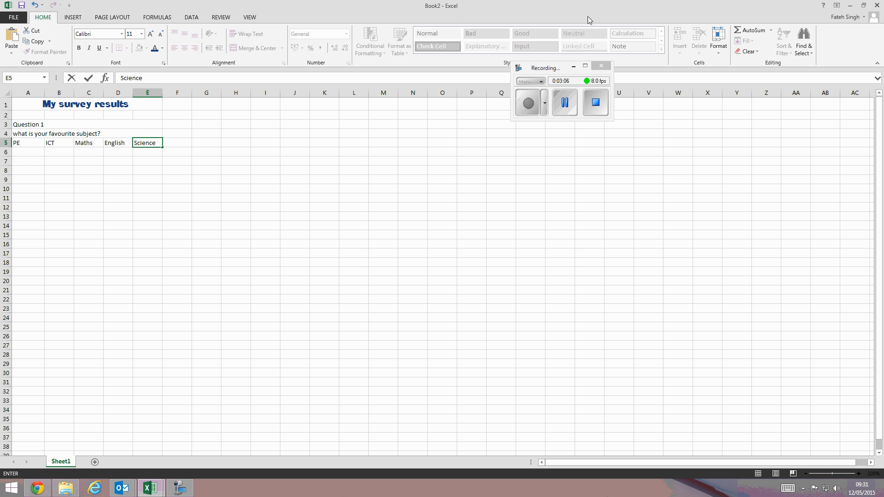
{"action": "left_click", "coordinate": [58, 207]}
{"action": "left_click", "coordinate": [26, 152]}
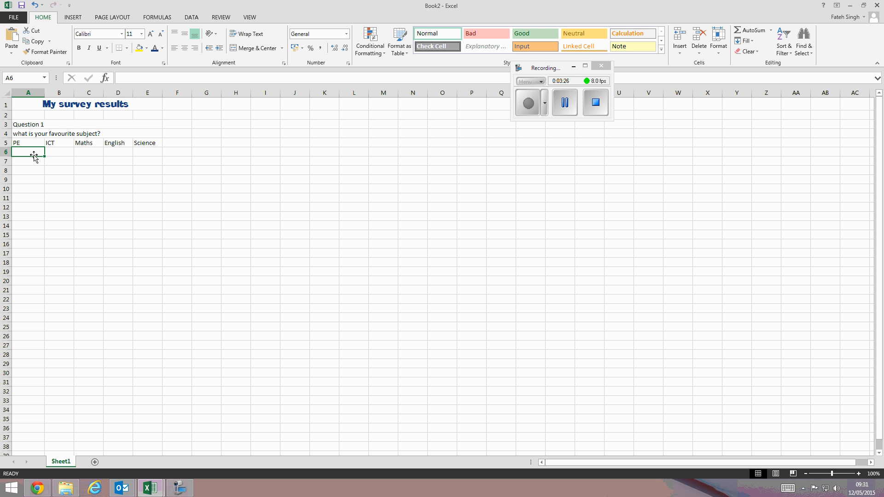
- Enter the vote counts 8, 5, 3, 2 and 3 in row 6 under the subjects
{"action": "type", "text": "8"}
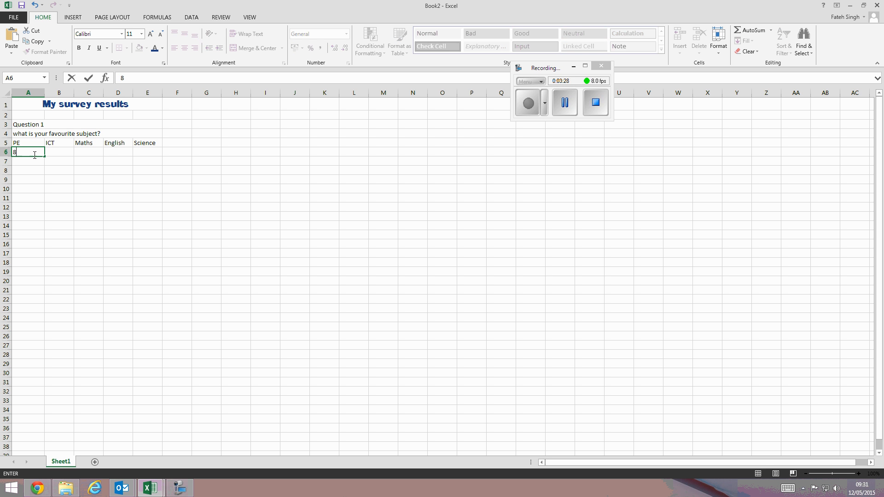
{"action": "key", "text": "Tab"}
{"action": "type", "text": "54"}
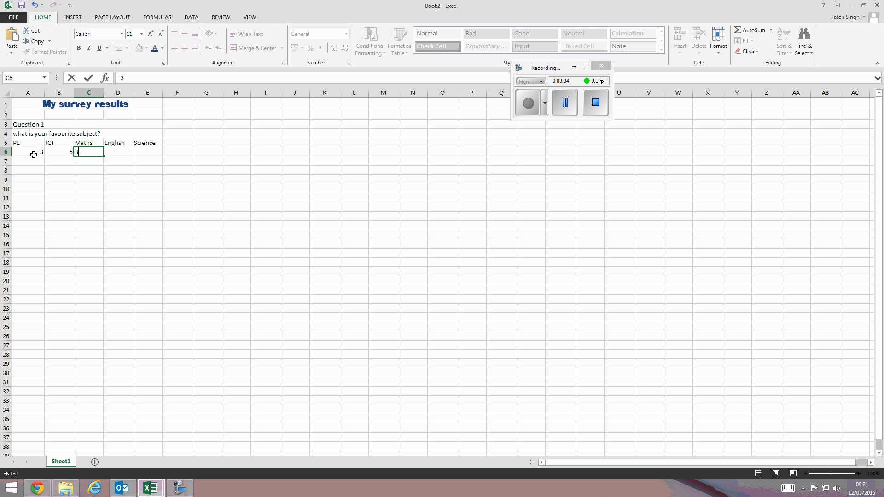
{"action": "type", "text": "3"}
{"action": "key", "text": "Tab"}
{"action": "type", "text": "2"}
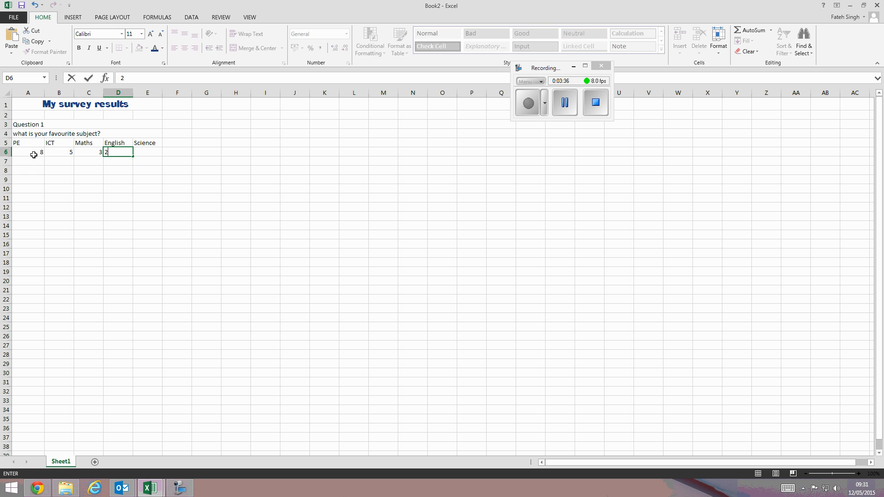
{"action": "key", "text": "Tab"}
{"action": "type", "text": "3"}
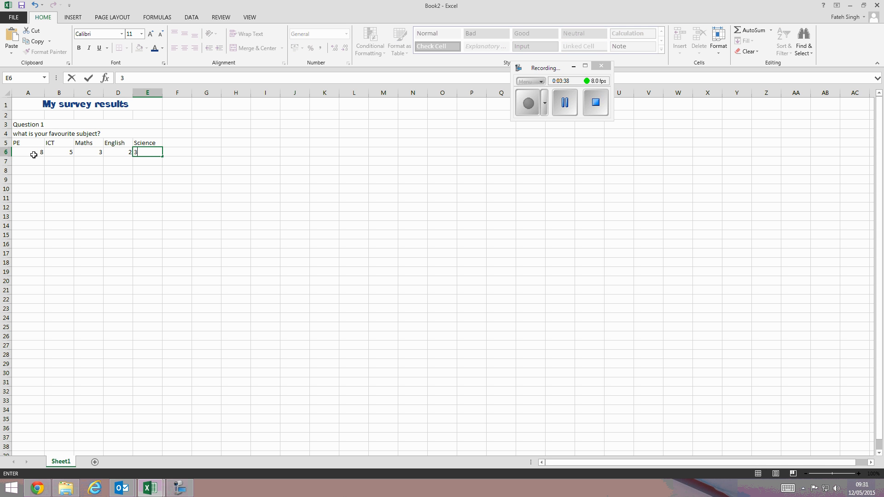
{"action": "left_click", "coordinate": [63, 163]}
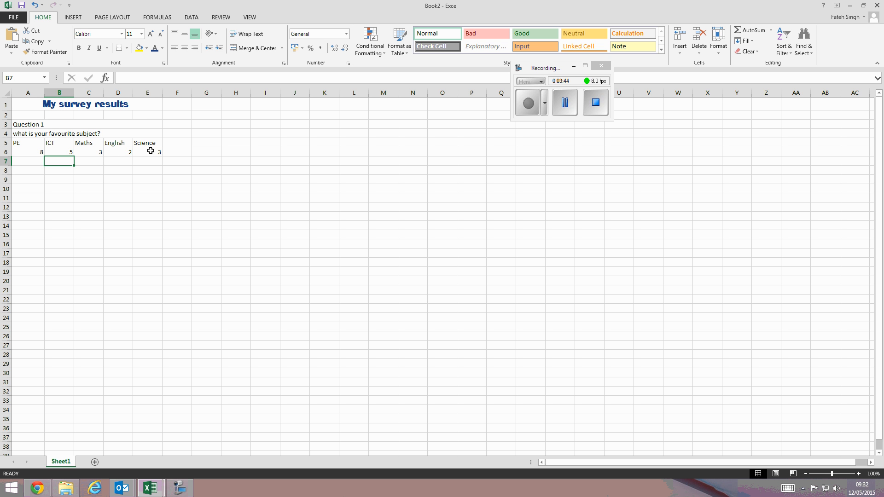
- Insert a recommended pie chart from the subject headings and counts in A5 to E6
{"action": "left_click_drag", "start_coordinate": [148, 151], "coordinate": [32, 132]}
{"action": "left_click", "coordinate": [59, 170]}
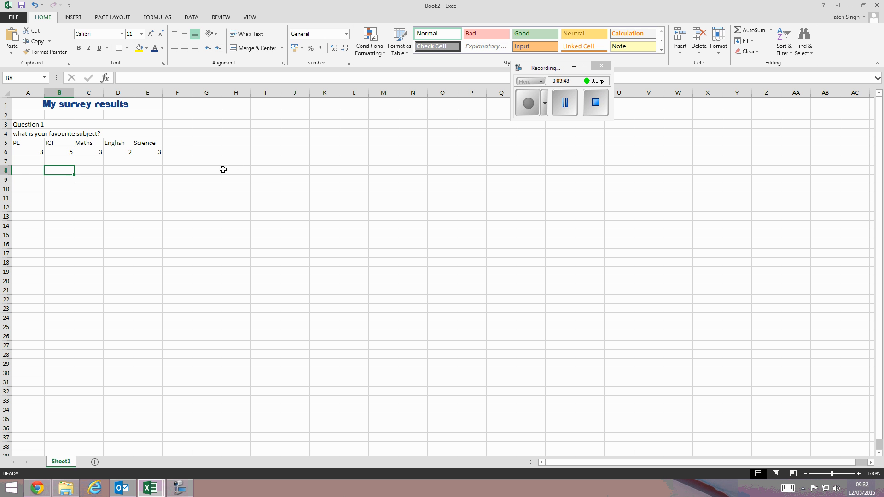
{"action": "left_click_drag", "start_coordinate": [16, 143], "coordinate": [141, 151]}
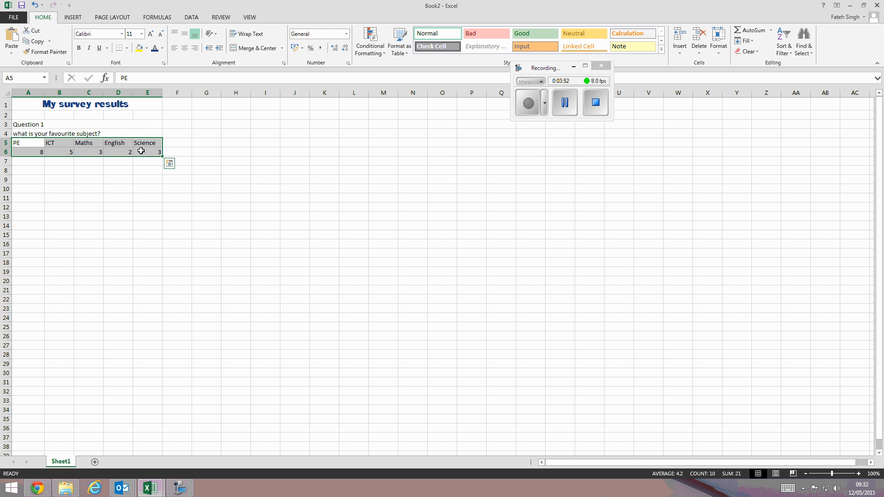
{"action": "left_click", "coordinate": [79, 21]}
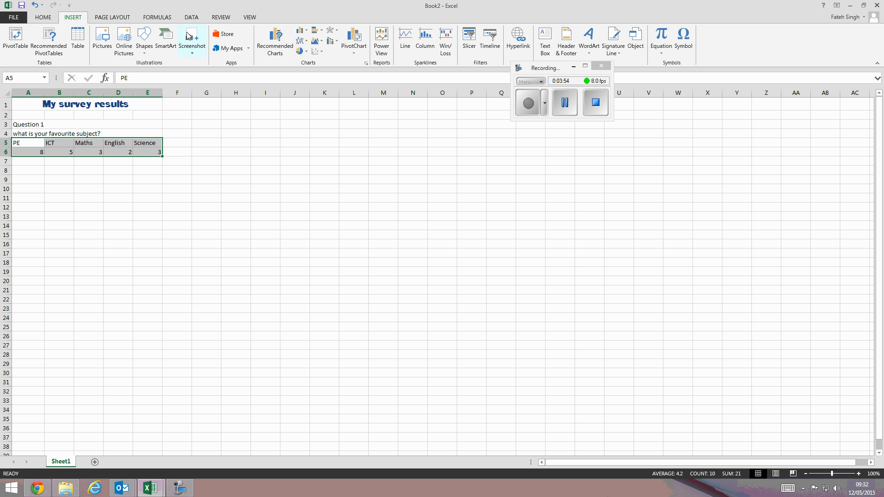
{"action": "left_click", "coordinate": [276, 50]}
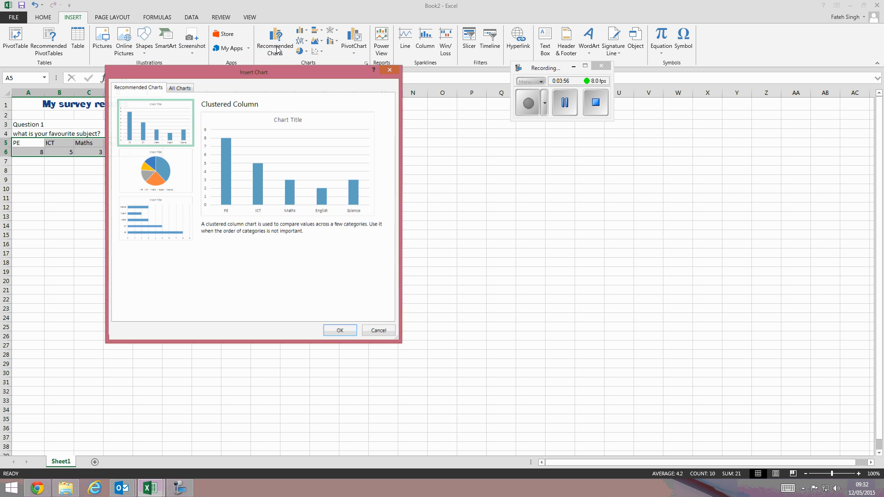
{"action": "left_click", "coordinate": [170, 164]}
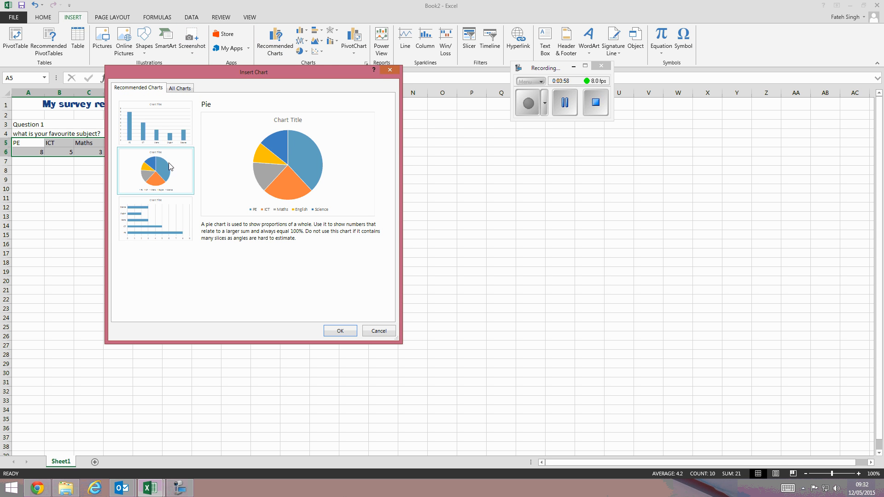
{"action": "left_click", "coordinate": [176, 225]}
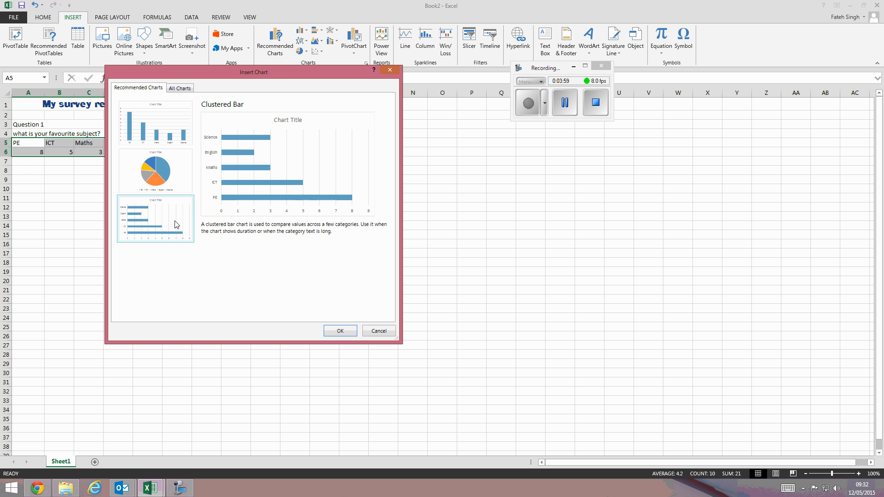
{"action": "left_click", "coordinate": [171, 171]}
{"action": "left_click", "coordinate": [161, 129]}
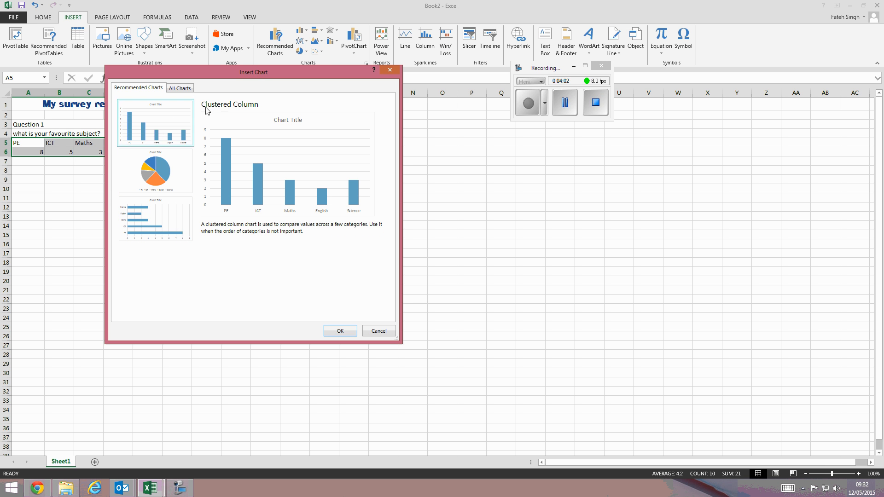
{"action": "left_click", "coordinate": [158, 174]}
{"action": "left_click", "coordinate": [155, 202]}
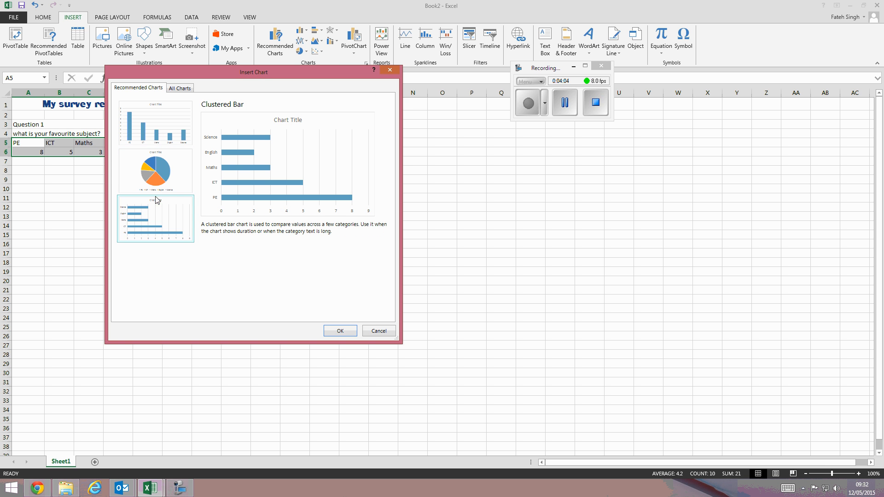
{"action": "left_click", "coordinate": [159, 167]}
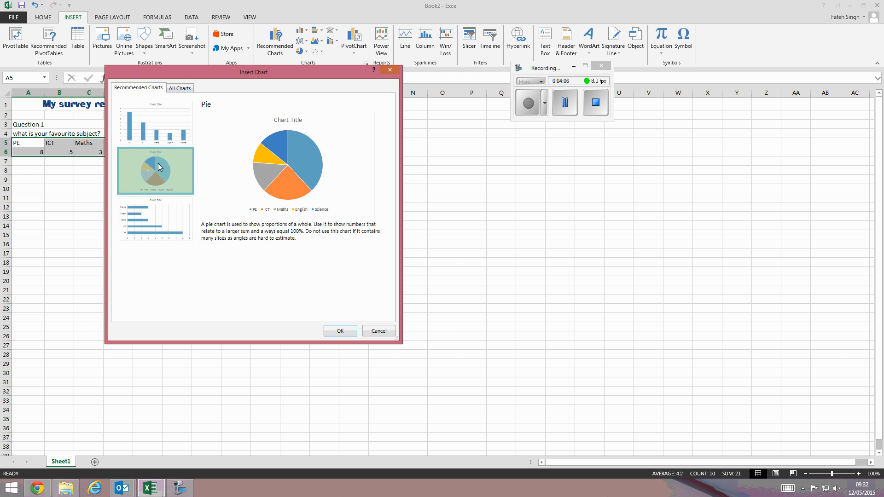
{"action": "left_click", "coordinate": [339, 331]}
- Move the pie chart beside the data and set its title to "What is your faviourite subject?"
{"action": "left_click_drag", "start_coordinate": [402, 221], "coordinate": [254, 114]}
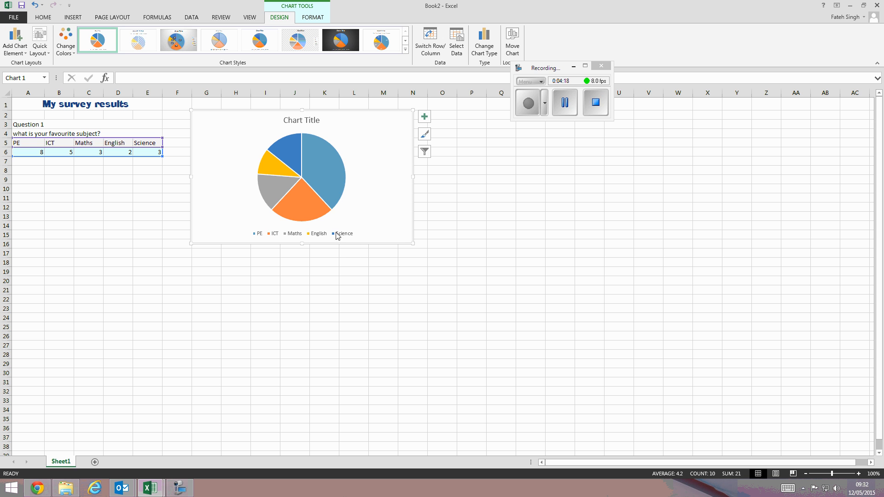
{"action": "mouse_move", "coordinate": [318, 160]}
{"action": "mouse_move", "coordinate": [295, 204]}
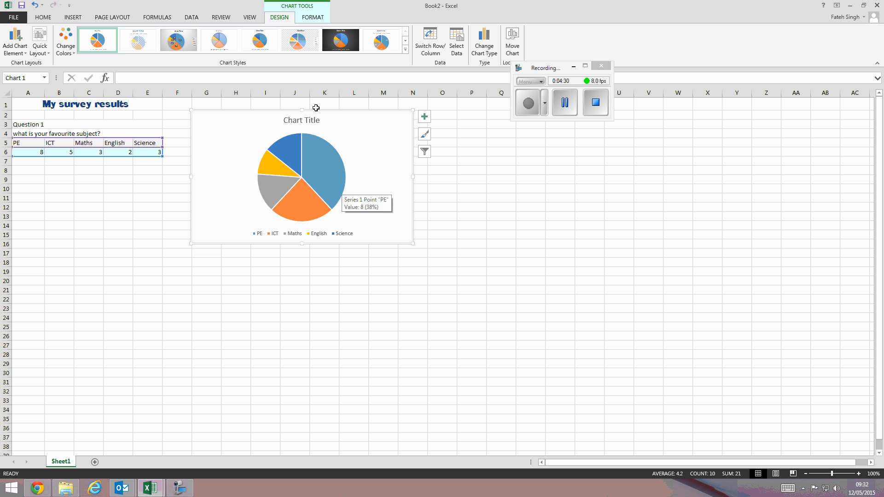
{"action": "left_click", "coordinate": [304, 121]}
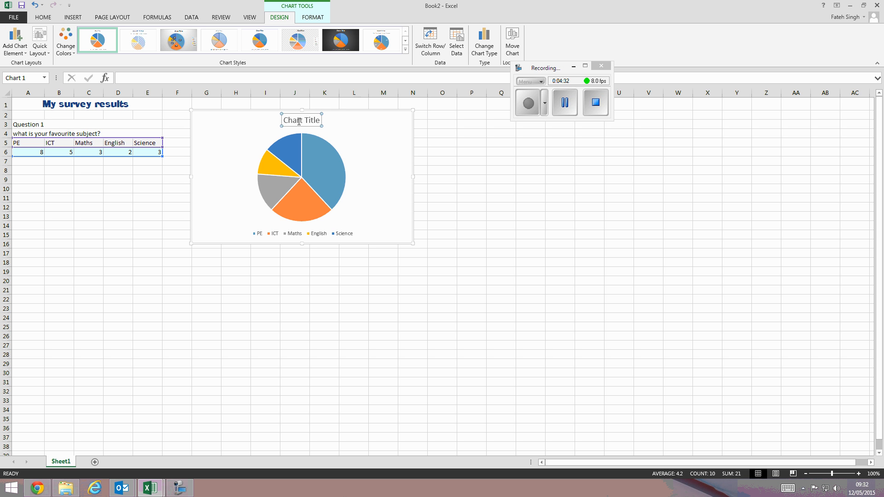
{"action": "triple_click", "coordinate": [298, 121]}
{"action": "type", "text": "W"}
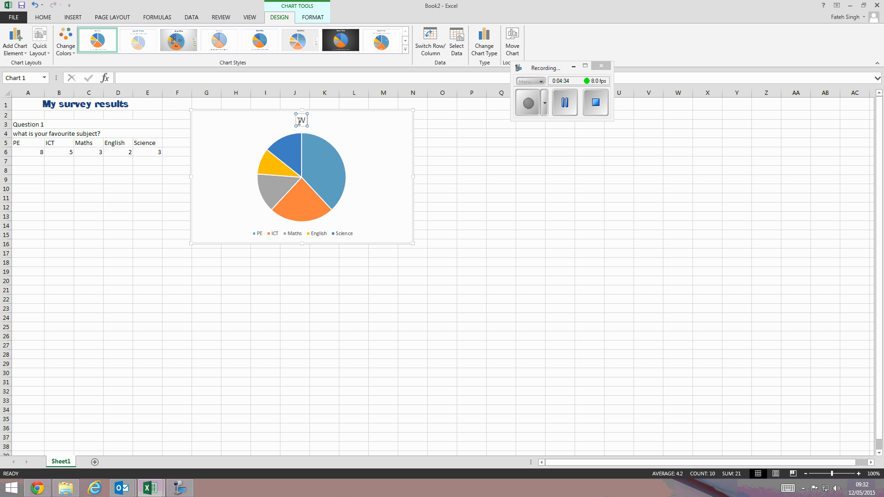
{"action": "type", "text": "hat is your f"}
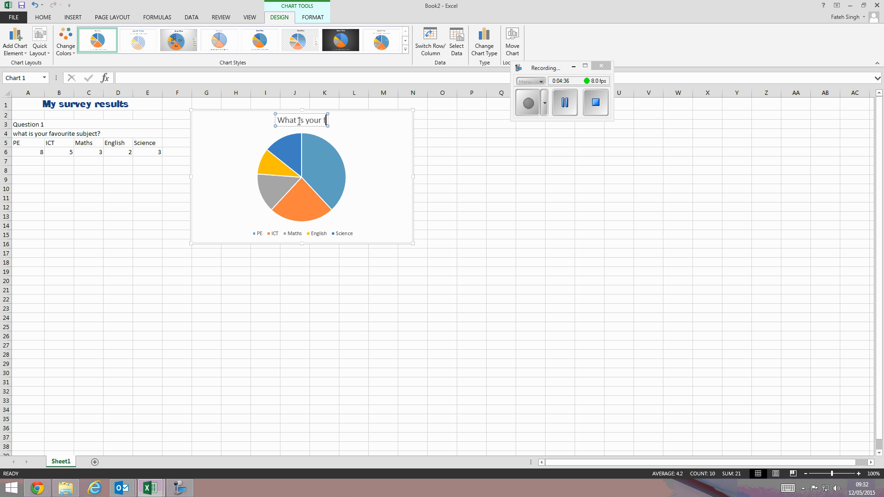
{"action": "type", "text": "aviourite su"}
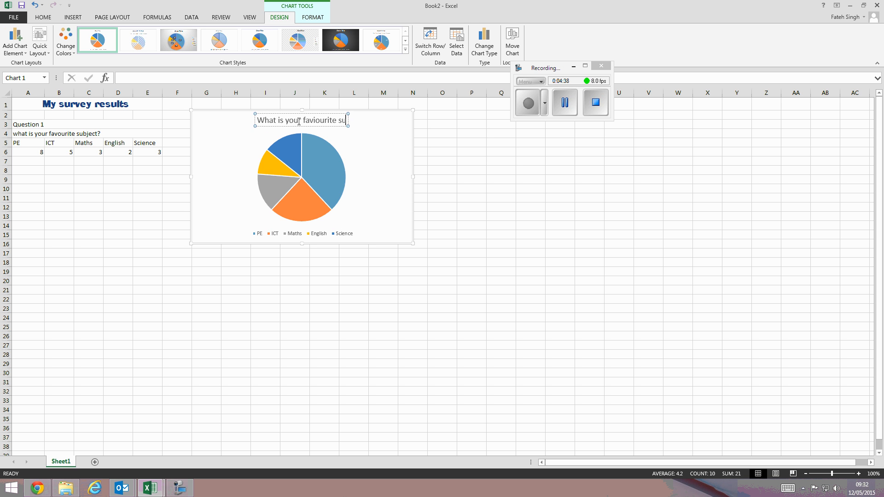
{"action": "type", "text": "bject?"}
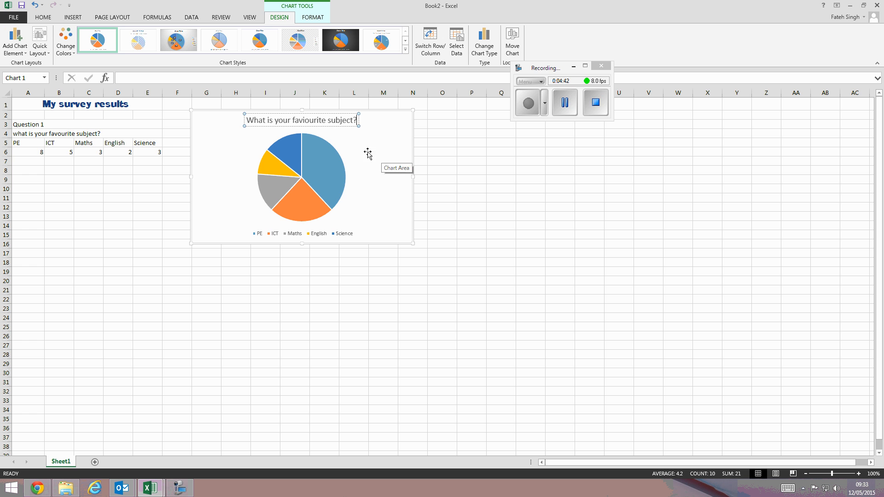
- Apply a chart style with a grey background, percentage data labels and a side legend
{"action": "left_click", "coordinate": [389, 131]}
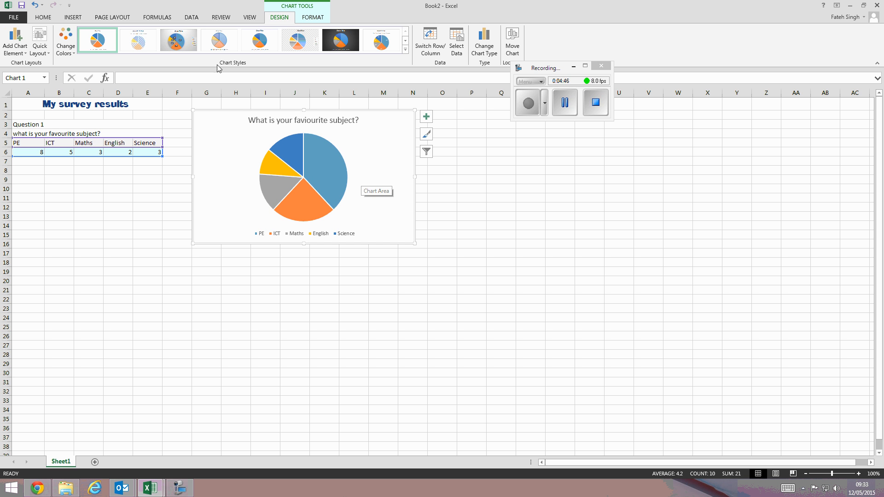
{"action": "left_click", "coordinate": [406, 50]}
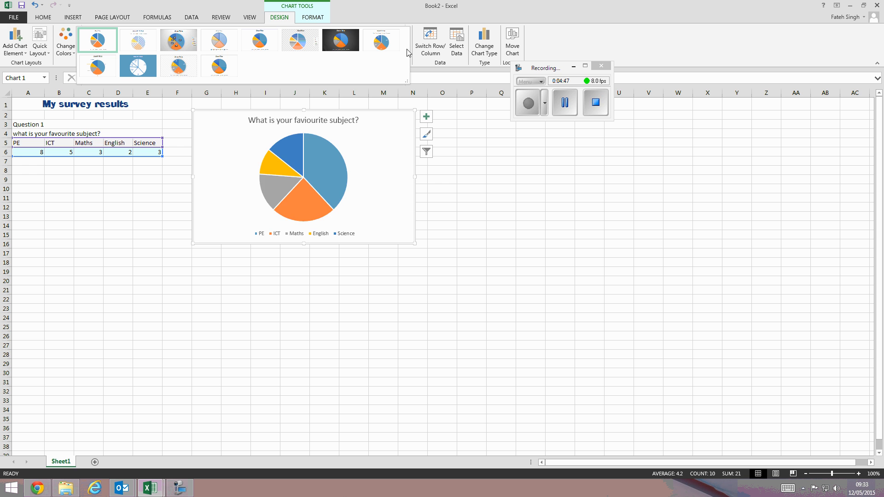
{"action": "left_click", "coordinate": [177, 50]}
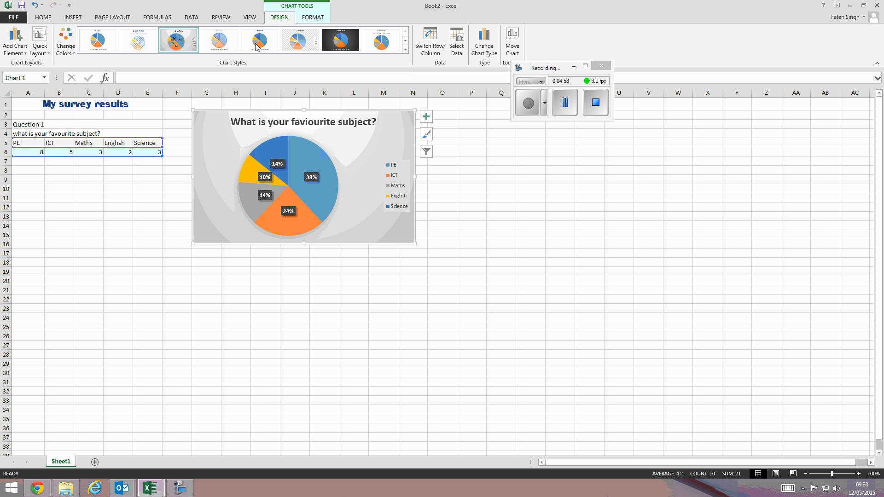
- Apply a quick layout with category-name labels and switch the chart to a green, blue and yellow colour palette
{"action": "left_click", "coordinate": [47, 52]}
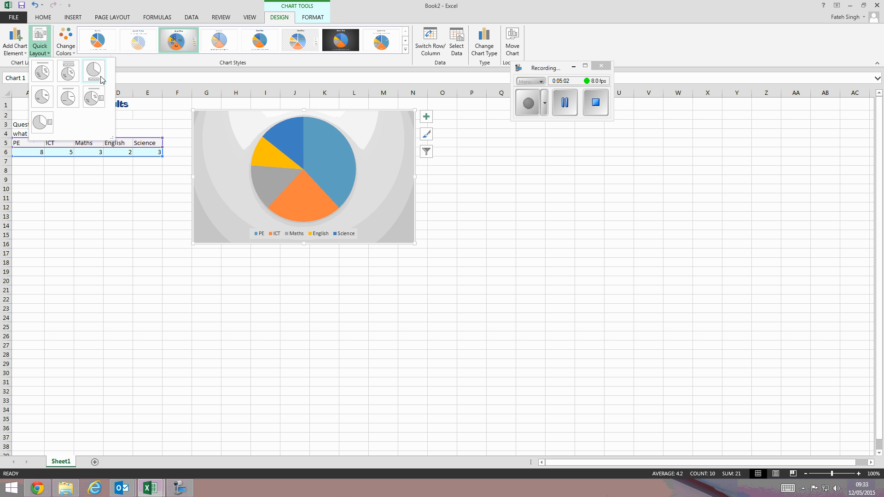
{"action": "left_click", "coordinate": [68, 98]}
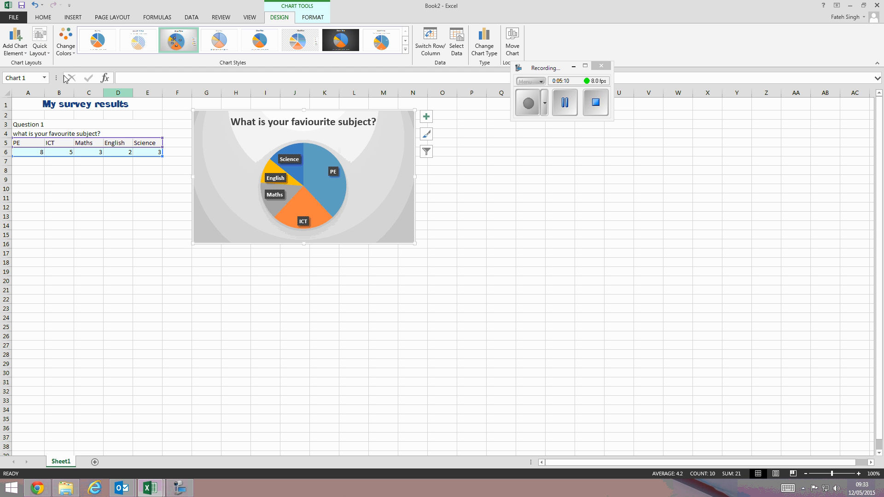
{"action": "left_click", "coordinate": [65, 50]}
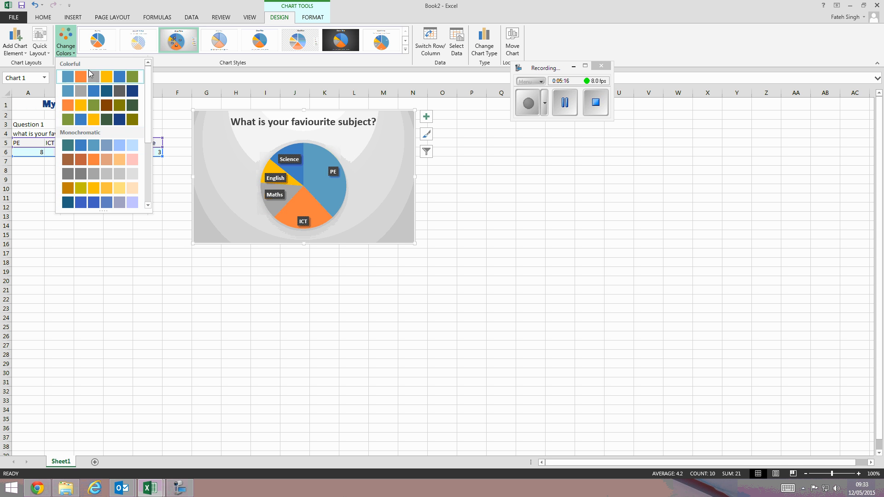
{"action": "left_click", "coordinate": [87, 124]}
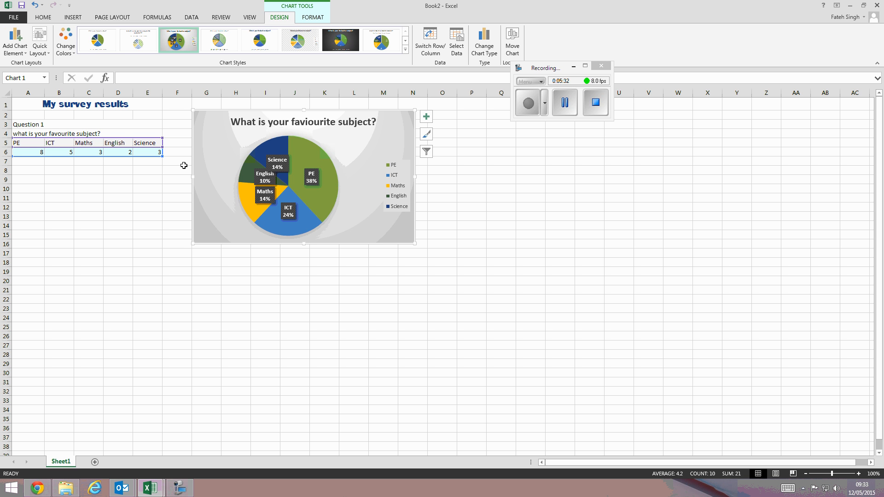
- Enter "Question 2" in cell A9
{"action": "left_click", "coordinate": [33, 180]}
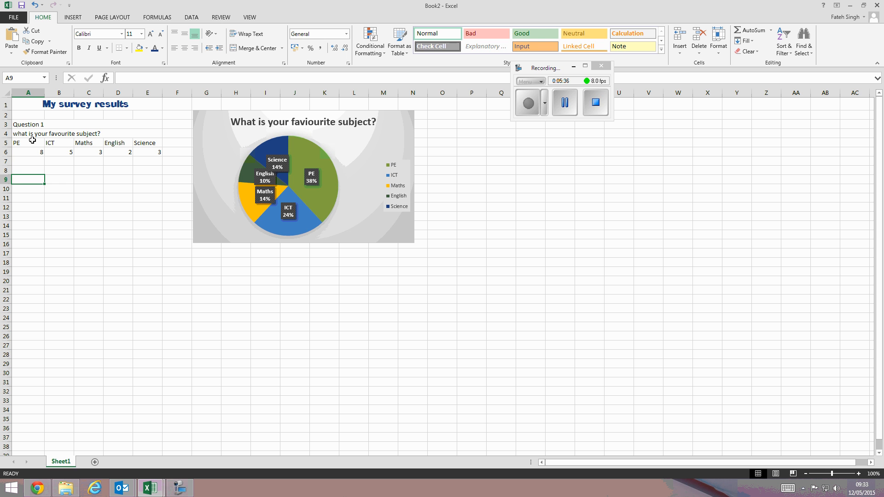
{"action": "type", "text": "Ques"}
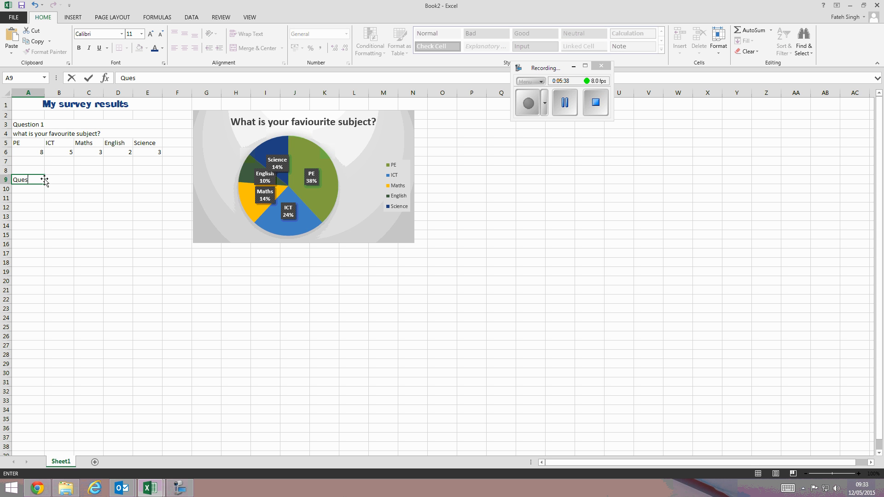
{"action": "type", "text": "tion 2"}
{"action": "key", "text": "Return"}
- Enter the question "Who is your faviourite teacher" in cell A10
{"action": "type", "text": "Who"}
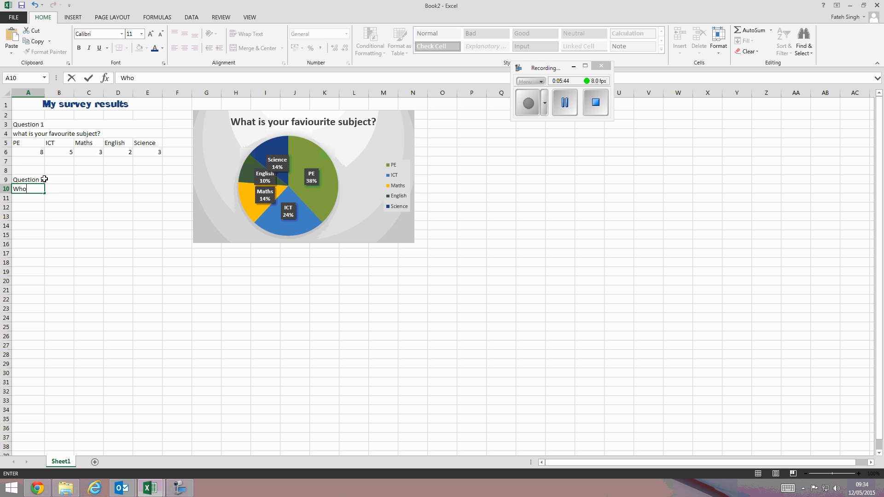
{"action": "type", "text": " is your faviourite teacvher"}
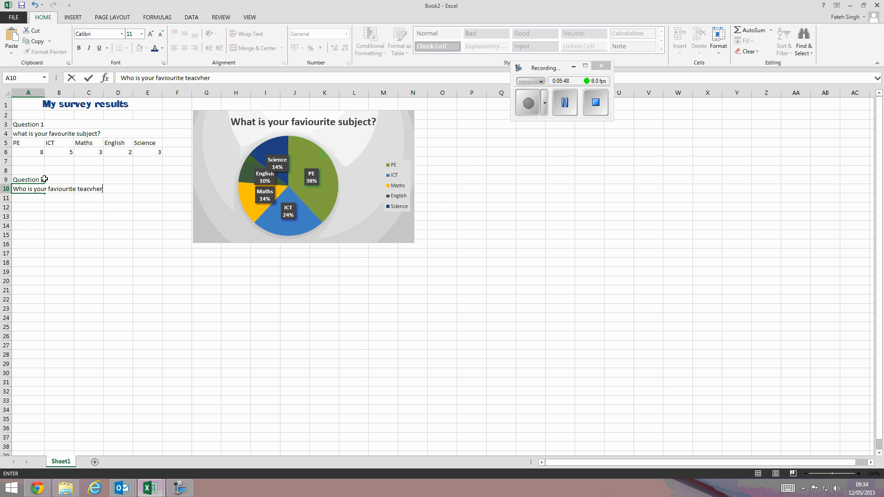
{"action": "key", "text": "BackSpace"}
{"action": "key", "text": "BackSpace"}
{"action": "key", "text": "BackSpace"}
{"action": "key", "text": "BackSpace"}
{"action": "type", "text": "her"}
{"action": "key", "text": "Return"}
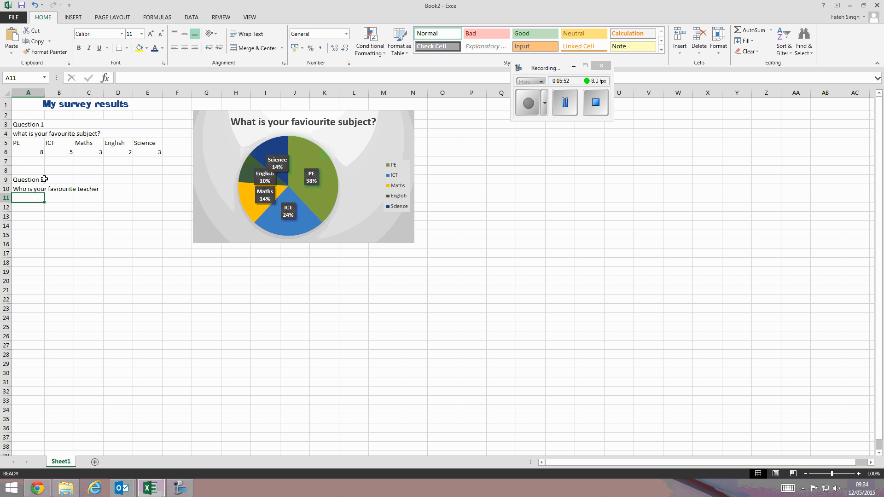
- Enter four teacher names as answer options in cells A11 to D11
{"action": "type", "text": "Mr Voss"}
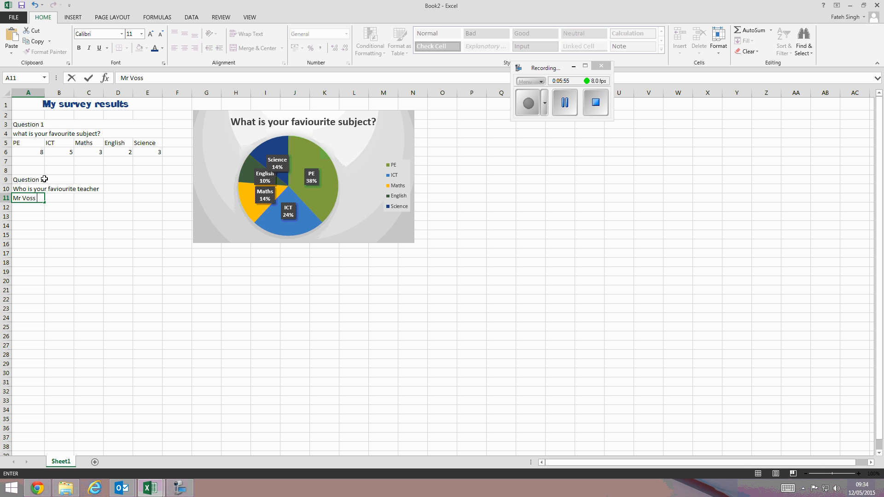
{"action": "key", "text": "Tab"}
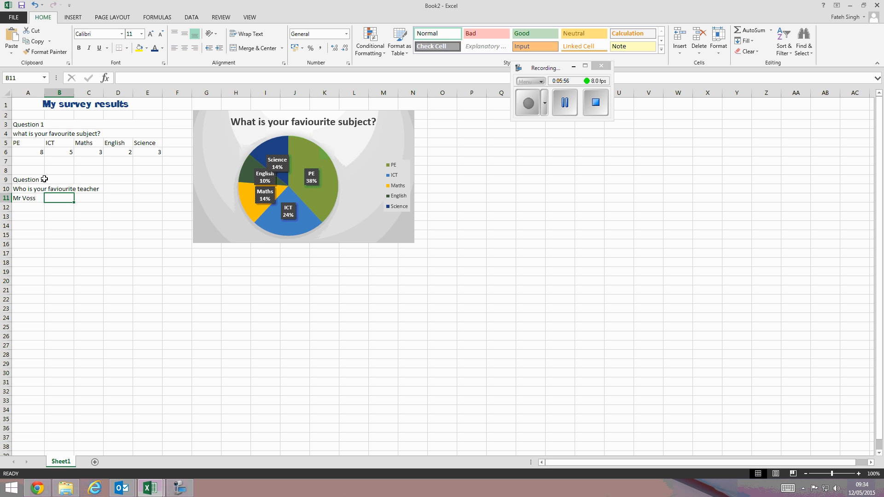
{"action": "type", "text": "Mrs W"}
{"action": "key", "text": "Tab"}
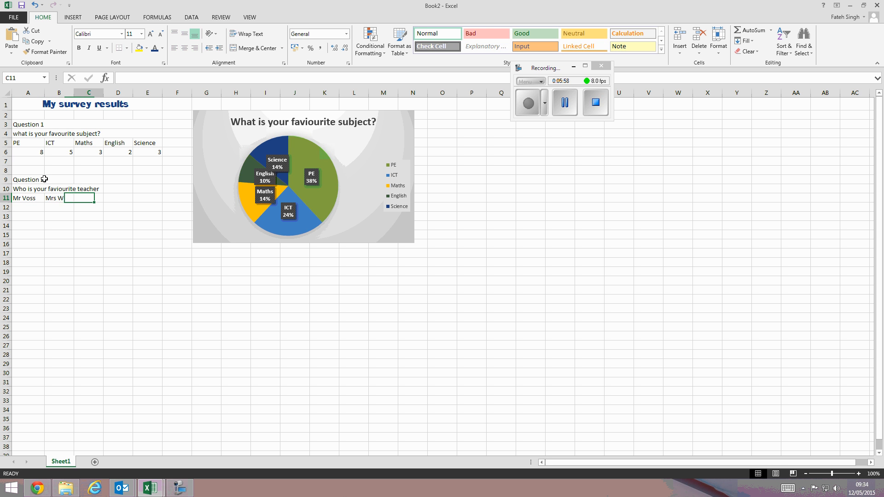
{"action": "type", "text": "Mrs Jo"}
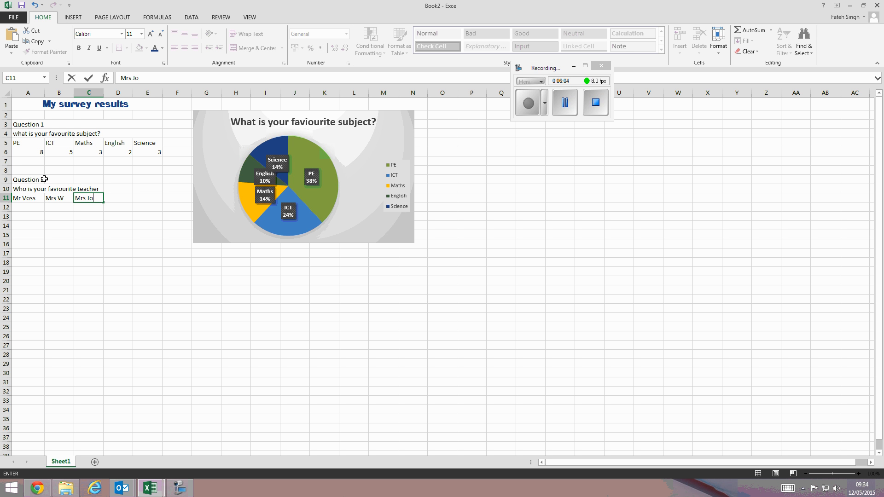
{"action": "type", "text": "seph"}
{"action": "key", "text": "Tab"}
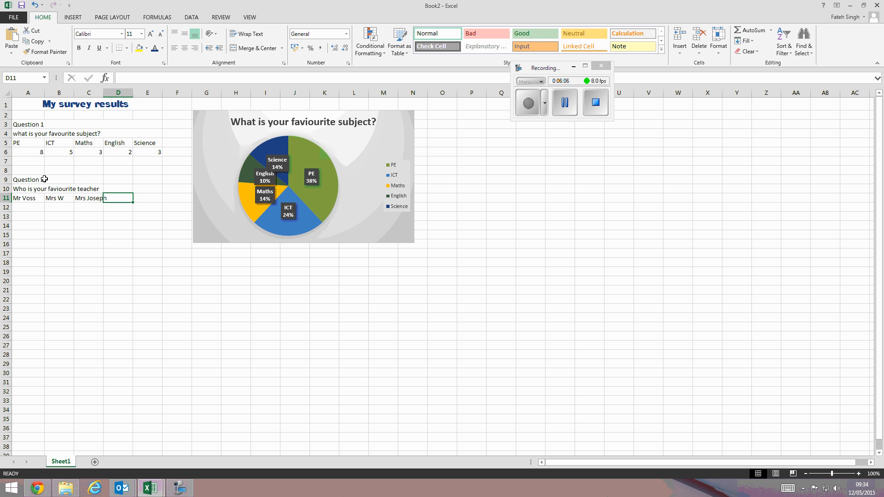
{"action": "type", "text": "MR"}
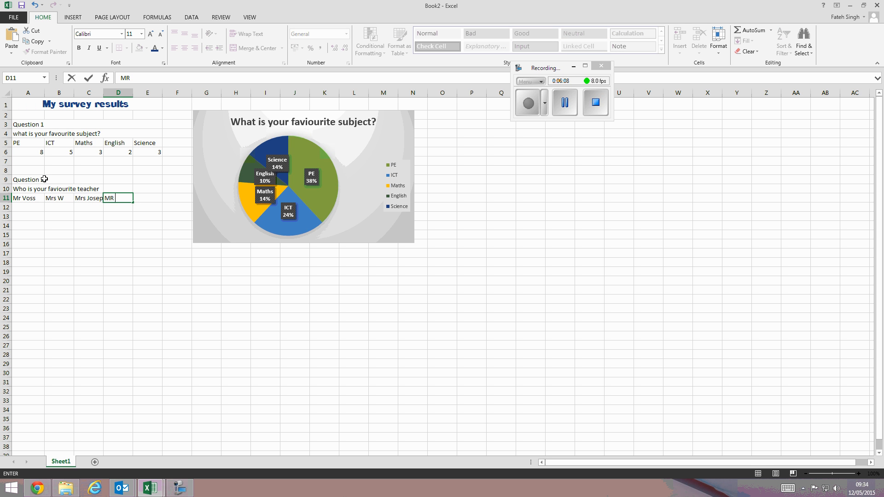
{"action": "type", "text": " Singh"}
{"action": "left_click", "coordinate": [152, 215]}
- Autofit the widths of columns C and D to their contents
{"action": "double_click", "coordinate": [104, 92]}
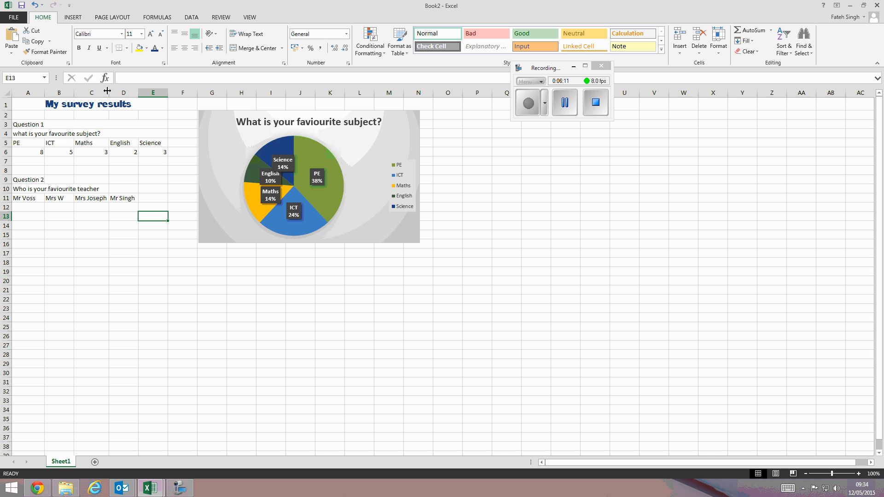
{"action": "double_click", "coordinate": [138, 93]}
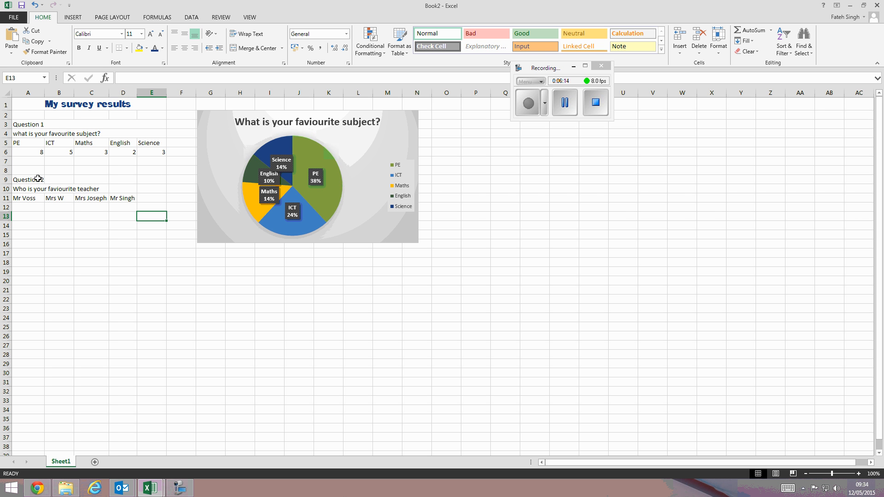